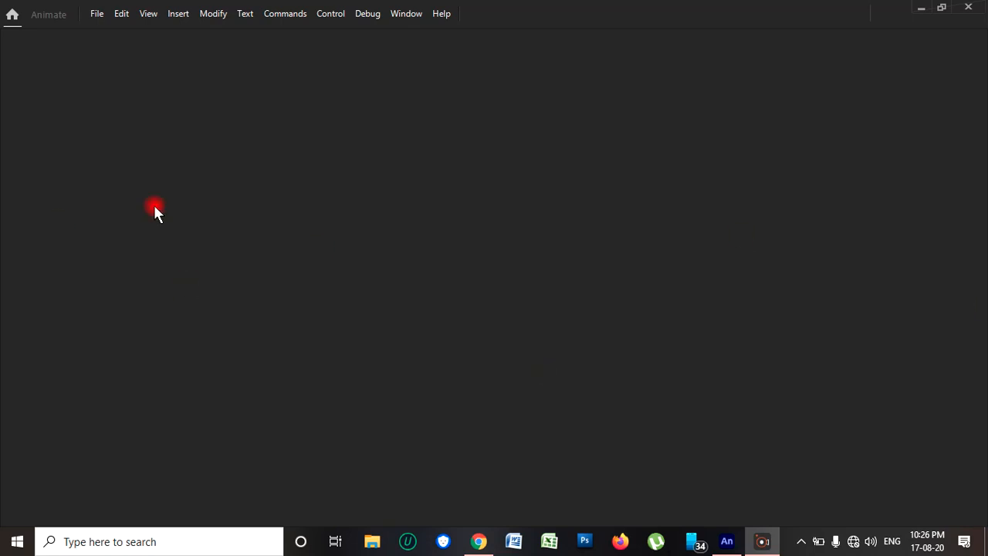
Create a new 1280 x 720 HD character animation document at 30 fps with the ActionScript 3.0 platform
click(96, 14)
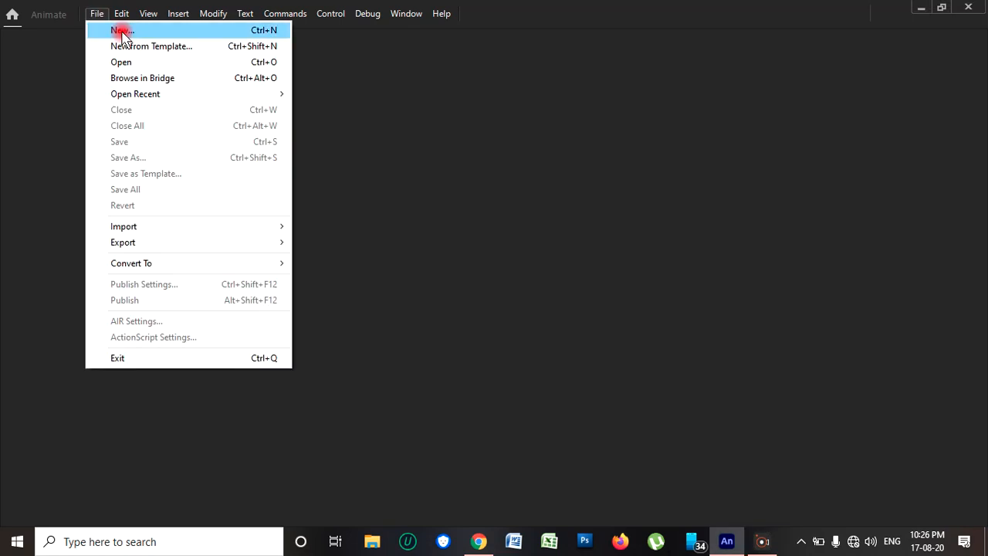
click(122, 31)
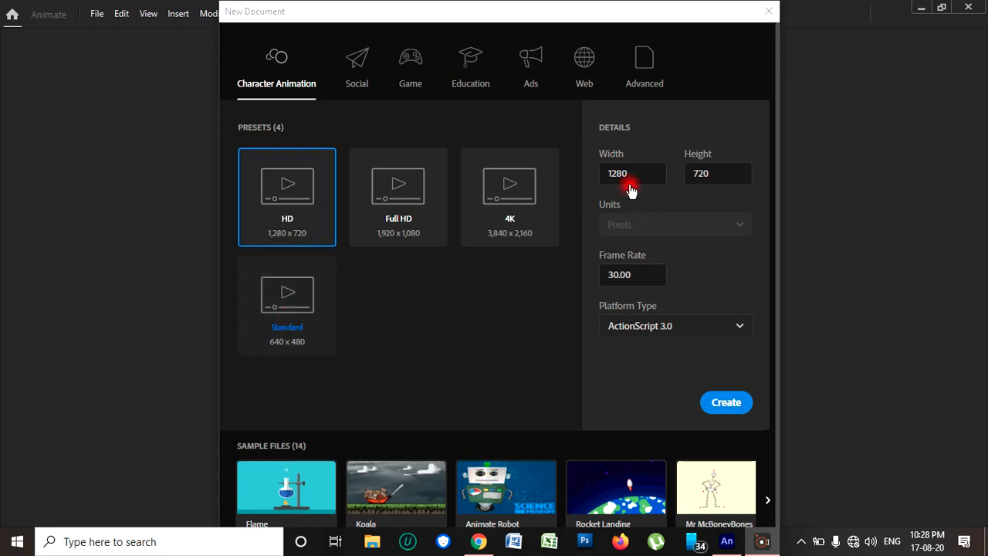
click(725, 402)
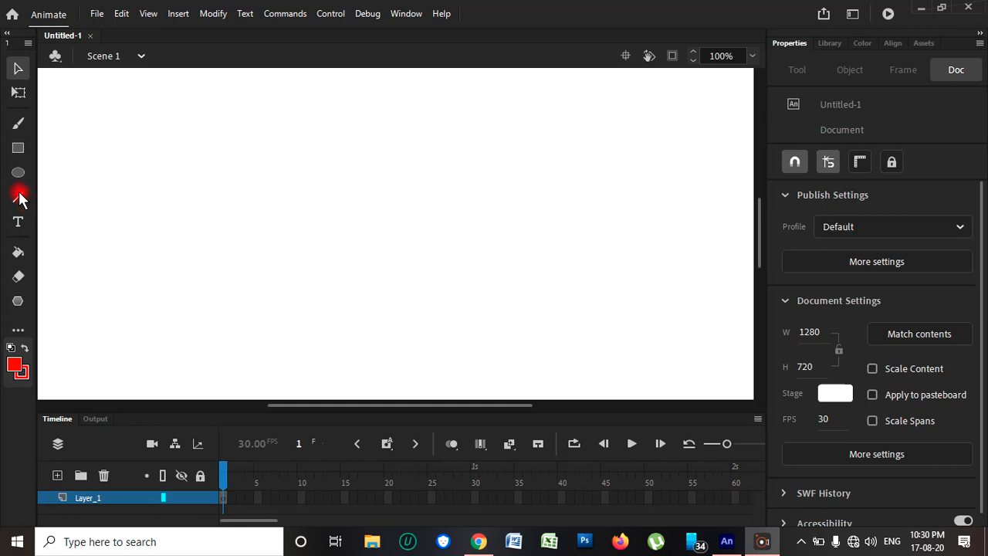
Draw a slanted red line with the Line tool and a second slanted line beside it with a dark gray stroke
key(n)
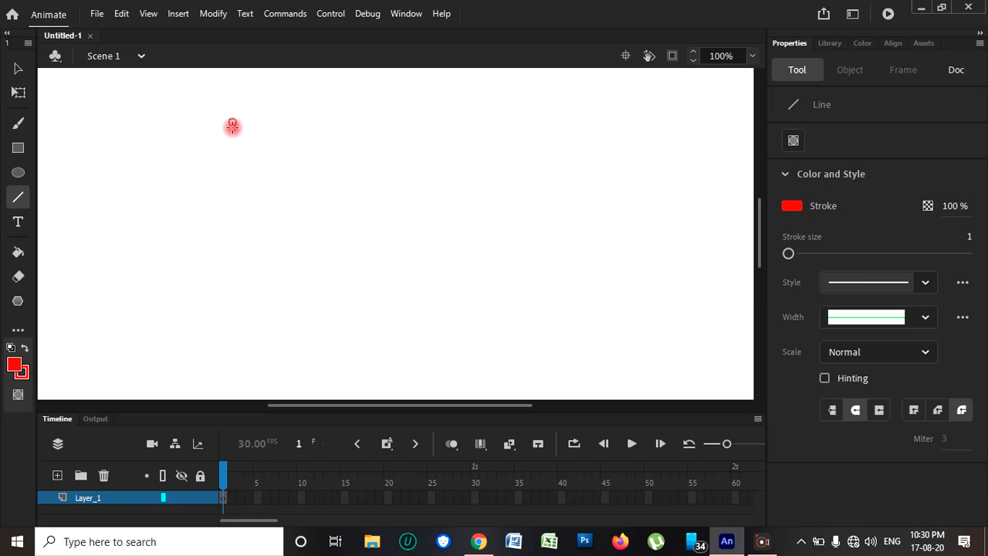
drag(232, 126, 209, 236)
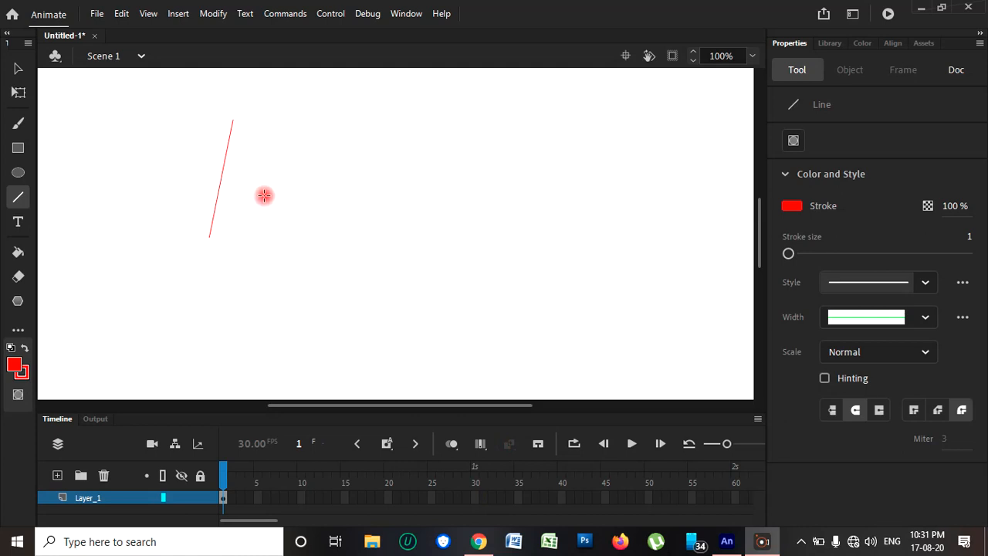
click(792, 206)
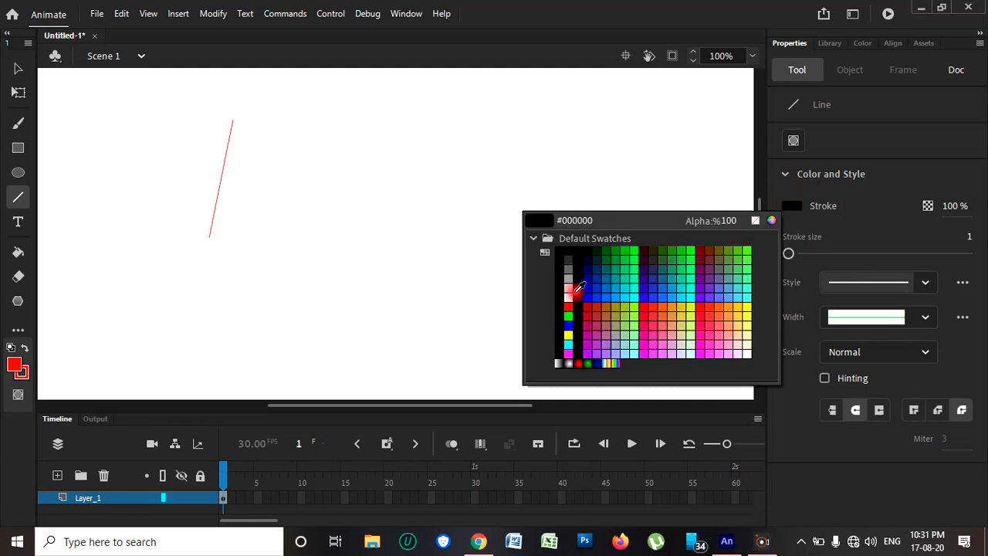
click(567, 259)
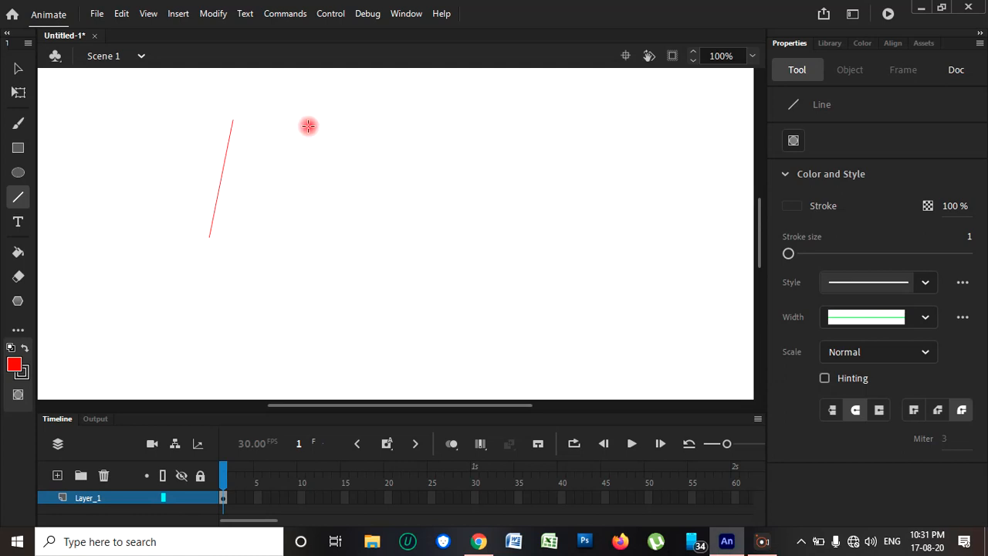
drag(278, 266, 279, 266)
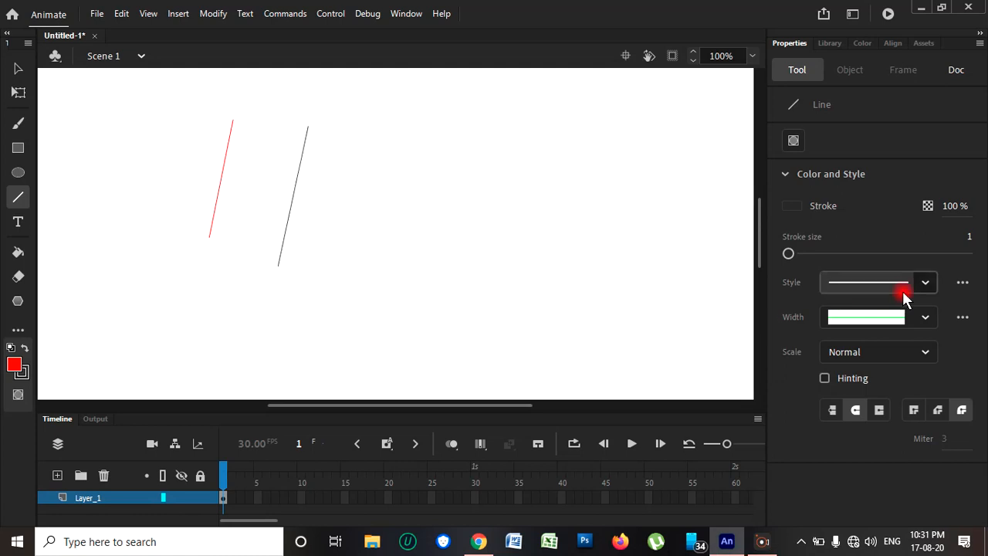
Draw a slanted line with the dashed stroke style beside the dark gray line
click(927, 282)
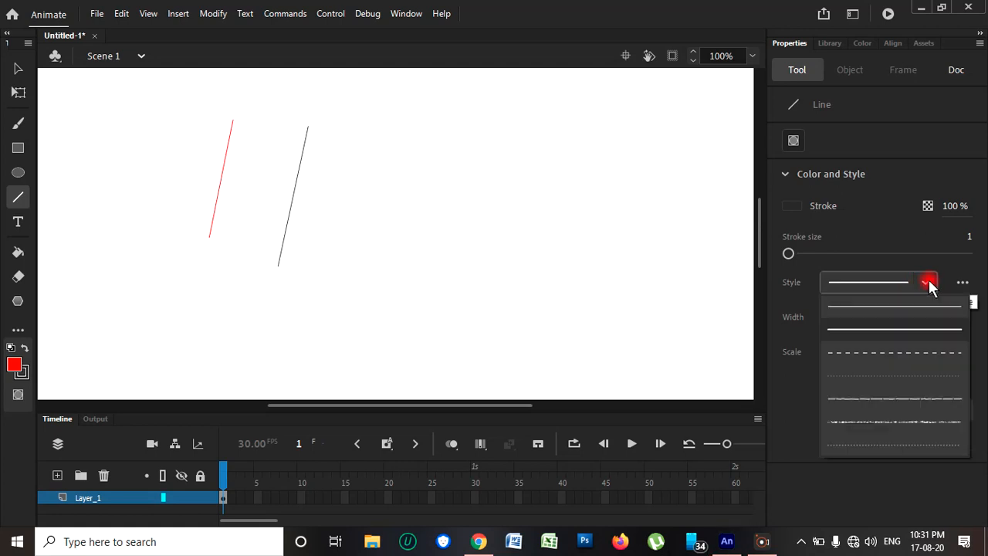
click(882, 353)
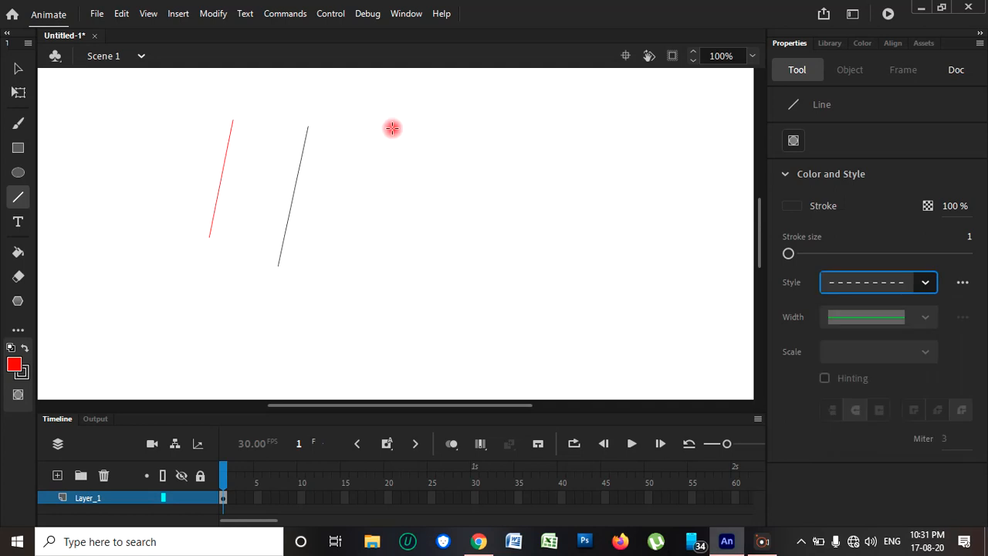
drag(392, 128, 366, 286)
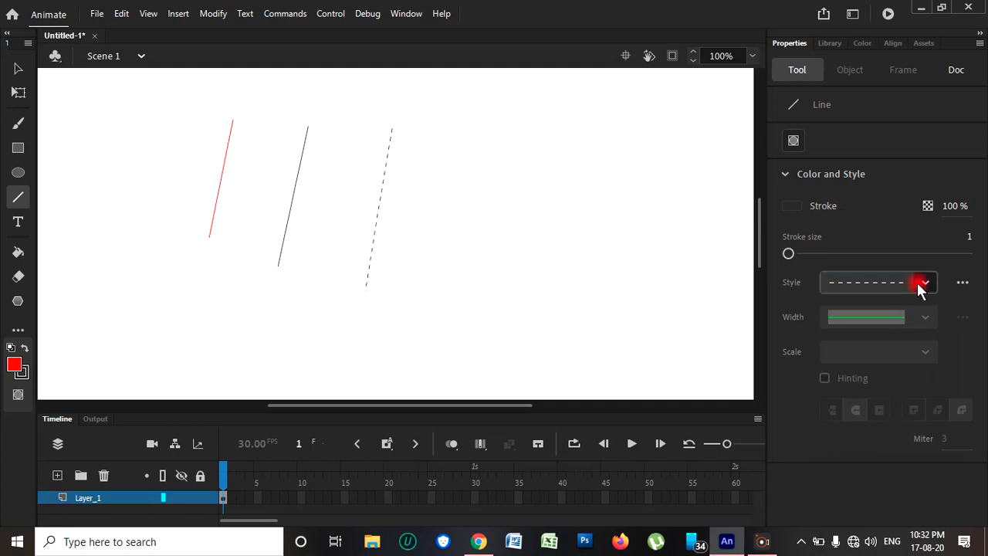
Draw two near-vertical lines in the hatched stroke style, the first at stroke size 1 and the second at size 11
click(924, 284)
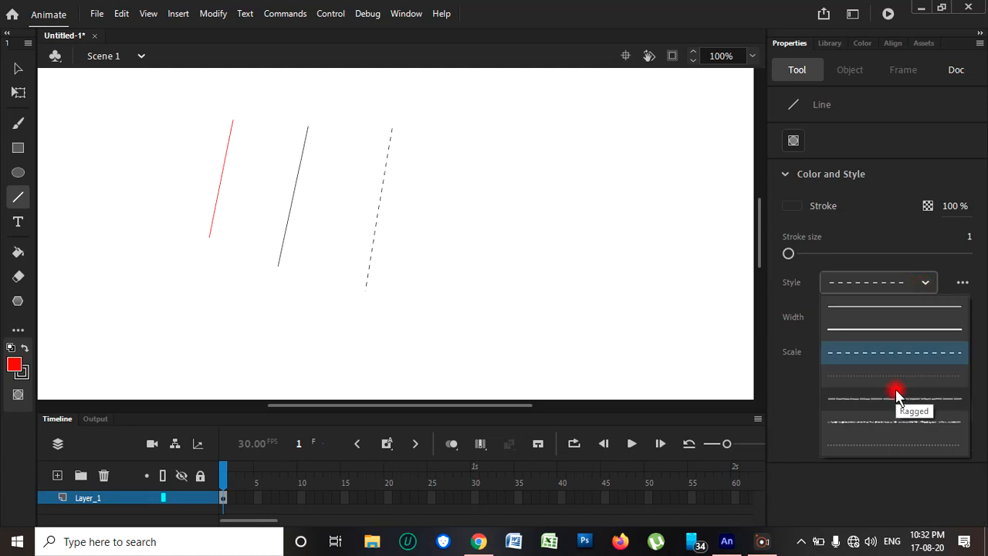
click(862, 446)
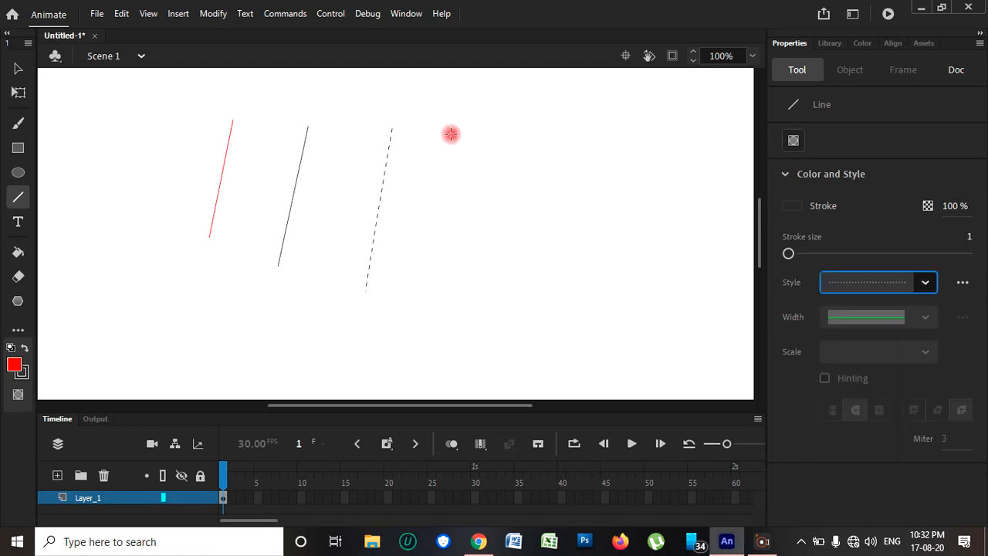
drag(451, 135, 437, 300)
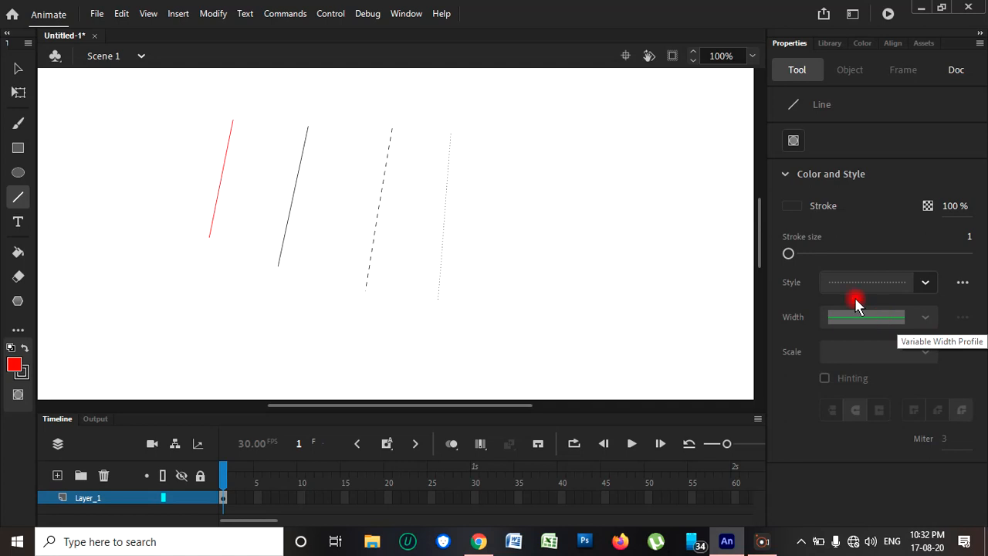
drag(798, 253, 791, 252)
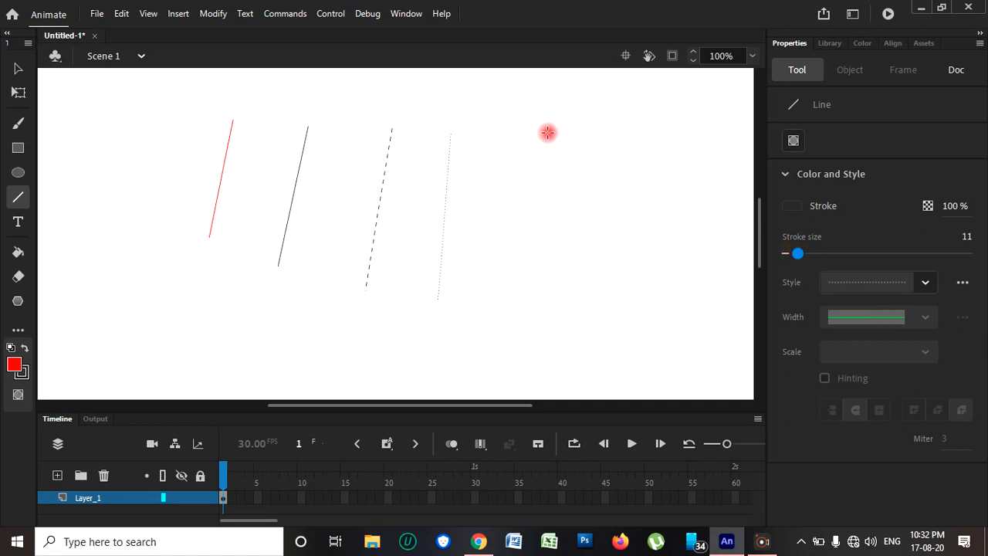
drag(547, 133, 537, 322)
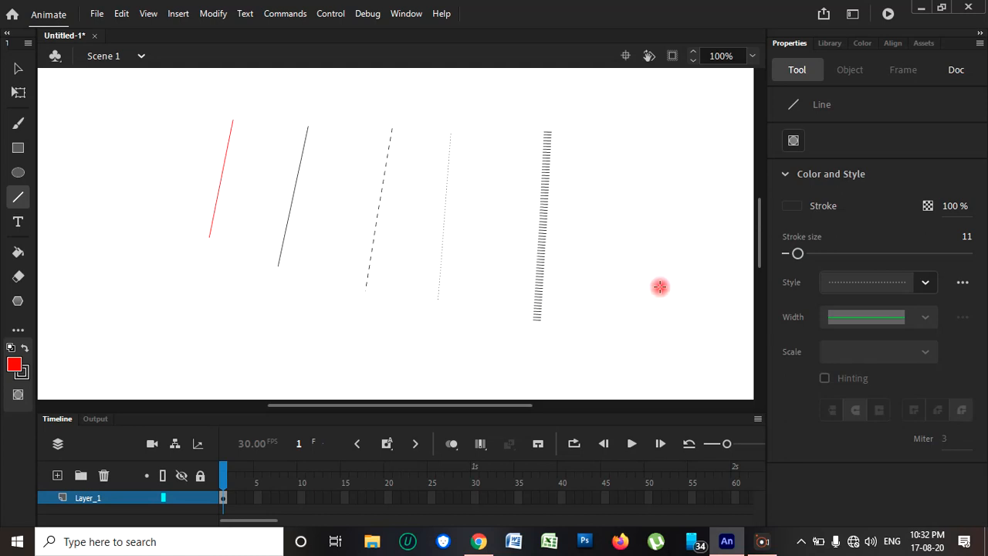
Draw a slanted line in the hairline stroke style beside the thick hatched line
click(923, 283)
click(880, 308)
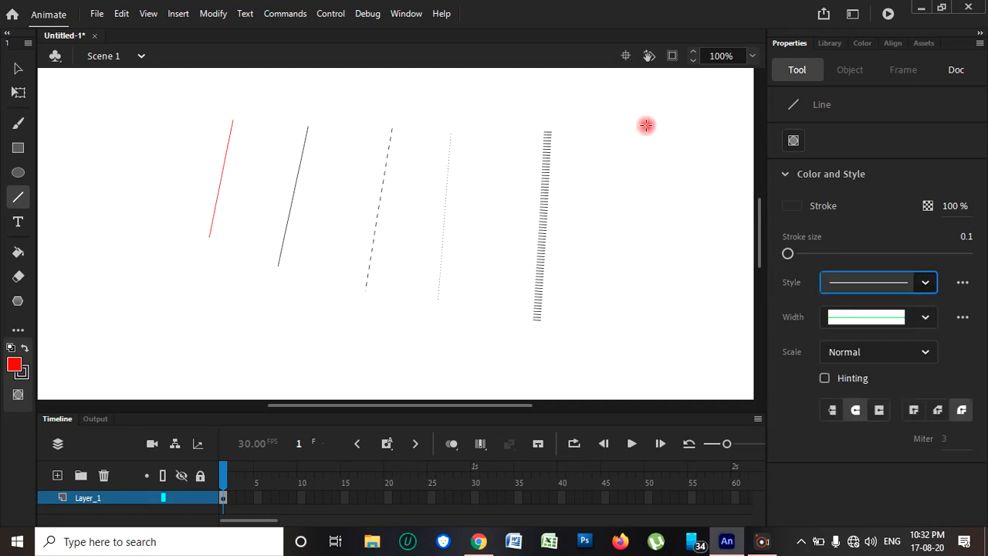
drag(646, 125, 623, 337)
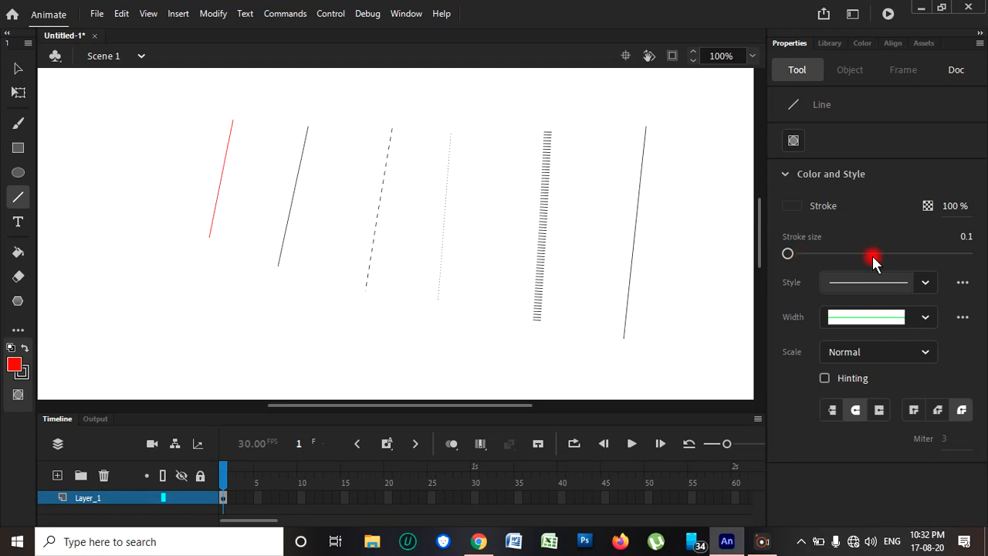
Draw a thick vertical line at stroke size 15 beside the hairline, and reset the stroke size to 0.1
drag(787, 254, 798, 255)
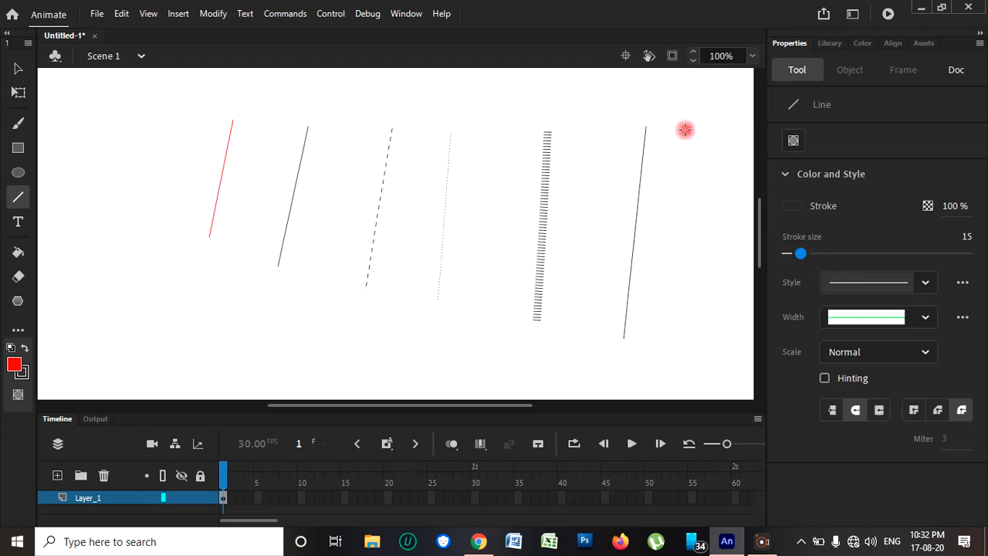
drag(685, 129, 685, 351)
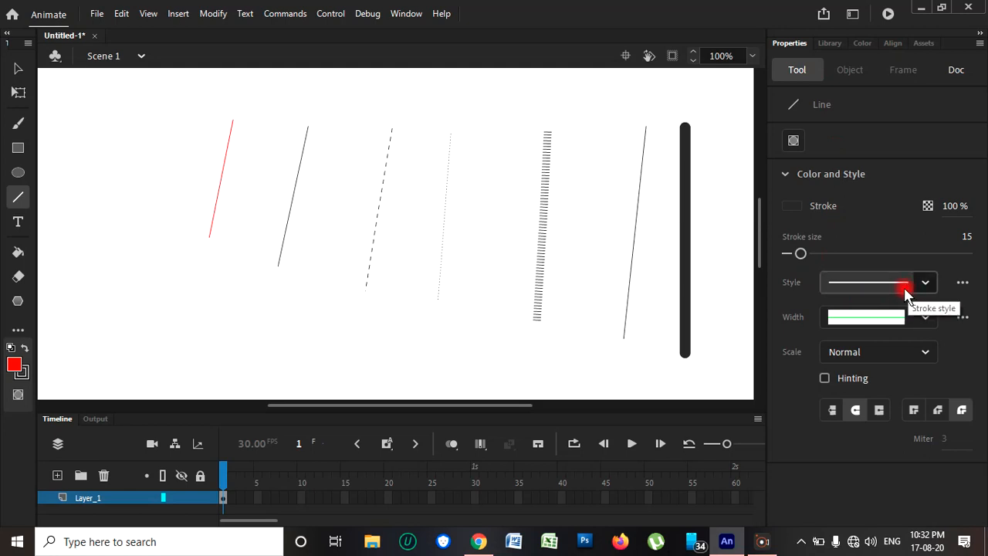
drag(800, 256, 785, 254)
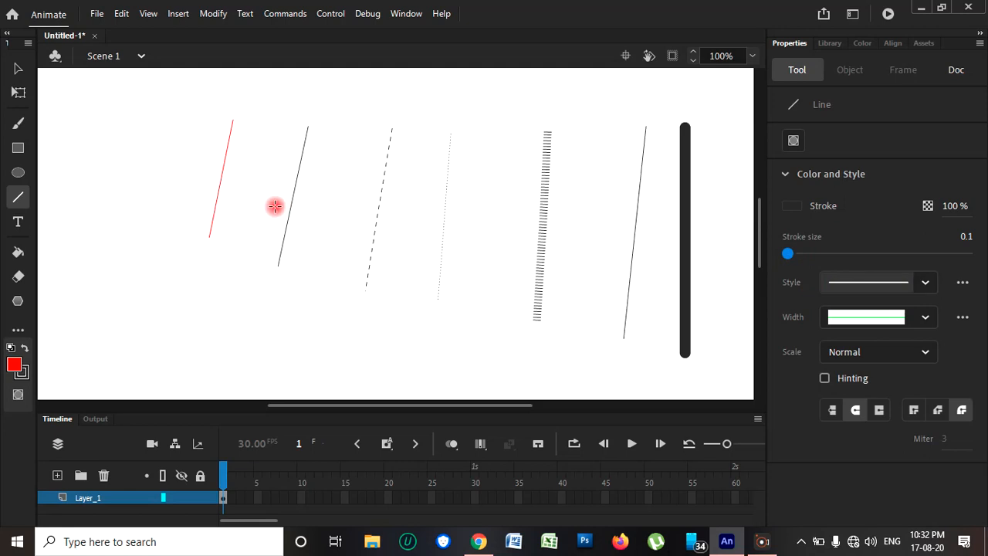
Bend all seven straight lines into arcs curving in alternating directions with the Selection tool
click(19, 70)
key(v)
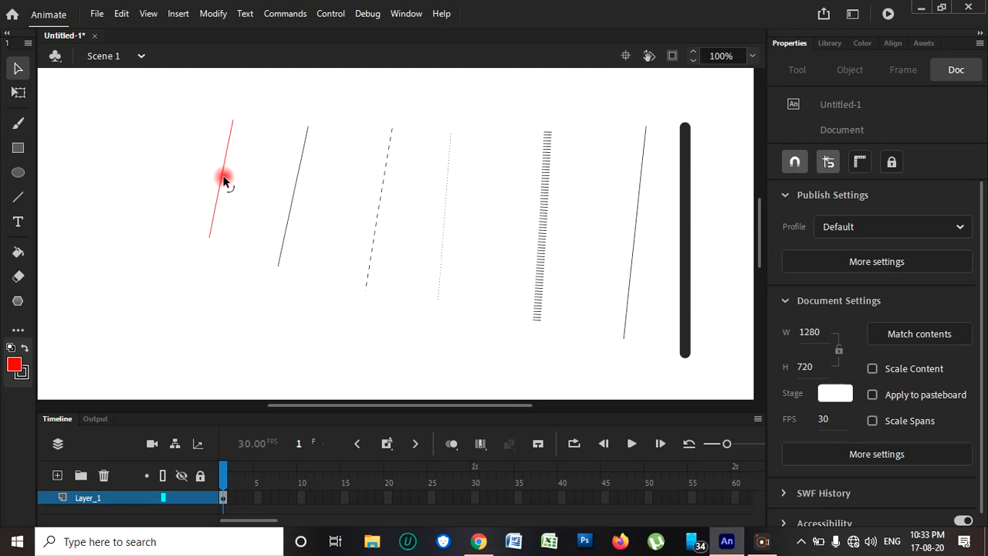
drag(223, 179, 250, 179)
drag(293, 195, 265, 194)
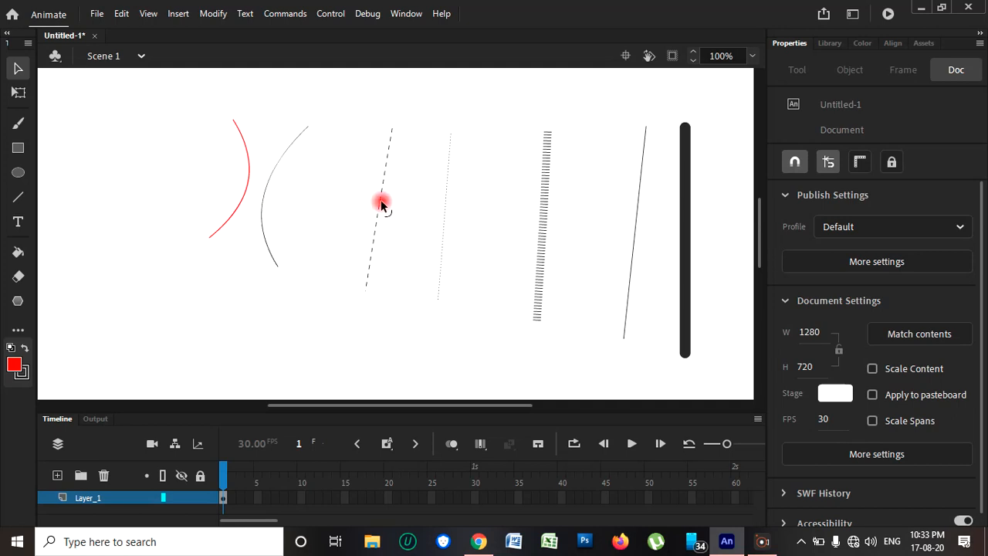
drag(381, 203, 421, 215)
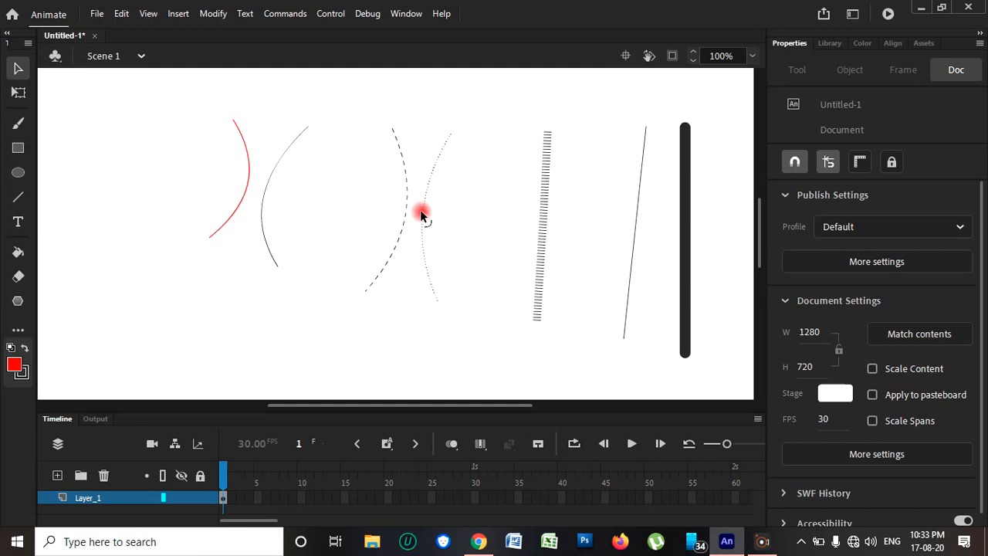
drag(546, 222, 607, 226)
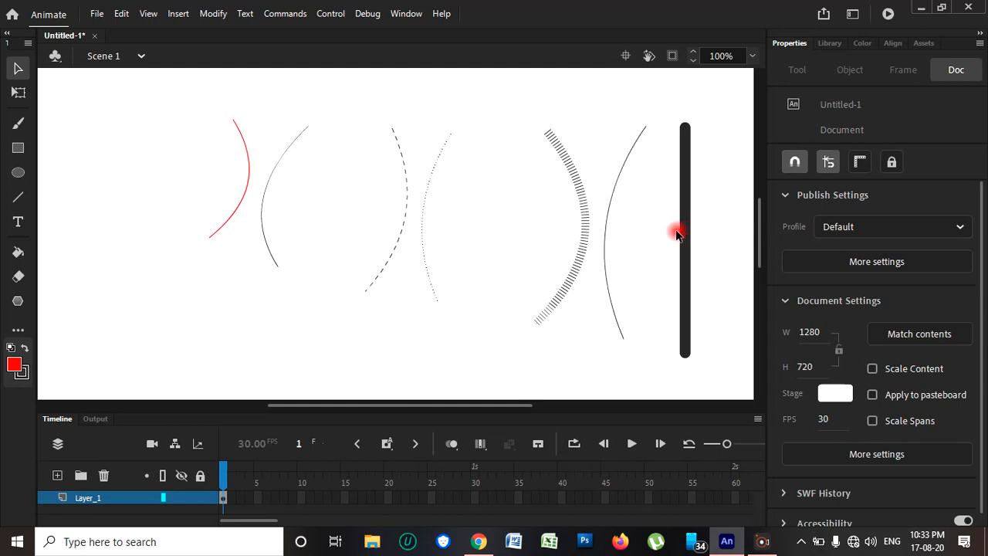
drag(676, 233, 711, 240)
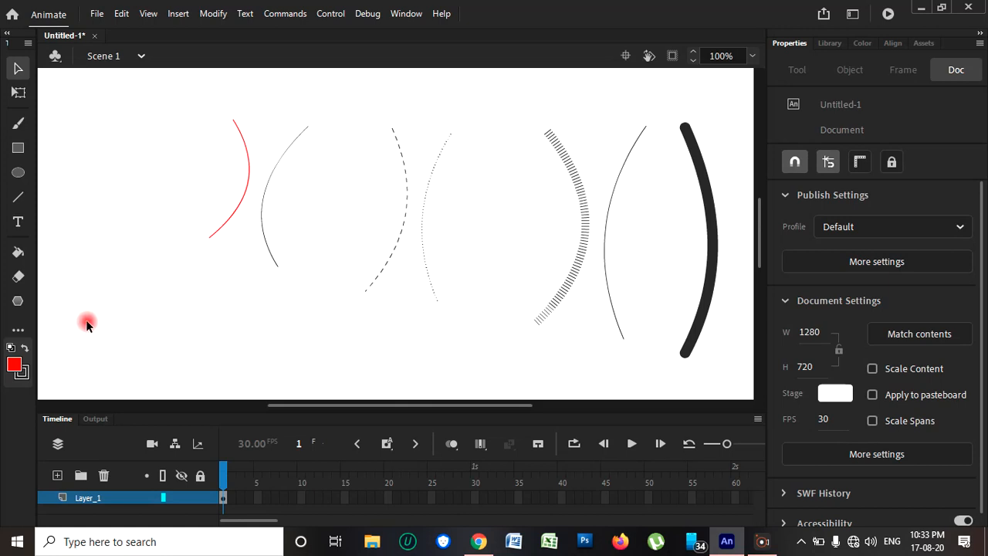
Draw freehand angular and zigzag strokes around the red curve with the Pencil tool
click(18, 330)
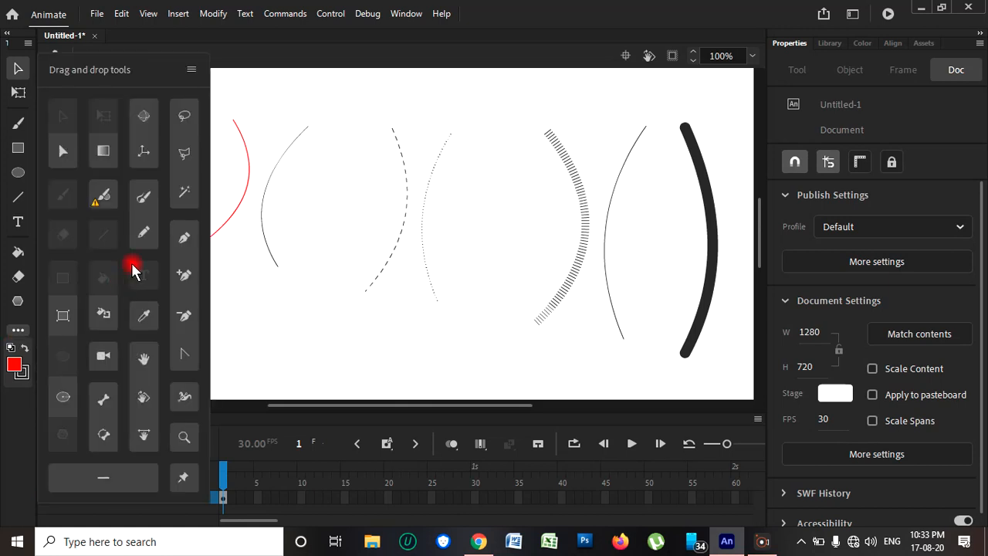
drag(133, 270, 100, 146)
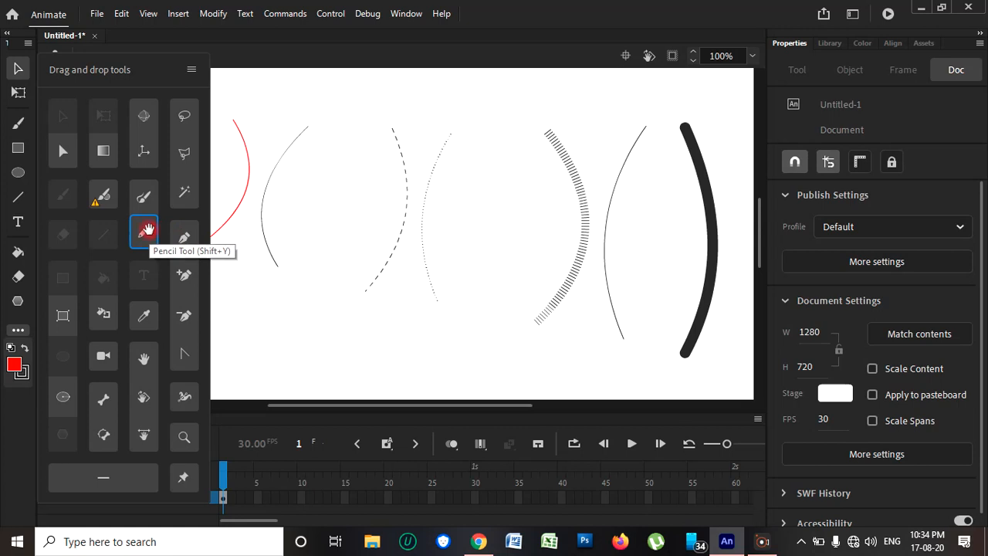
click(326, 210)
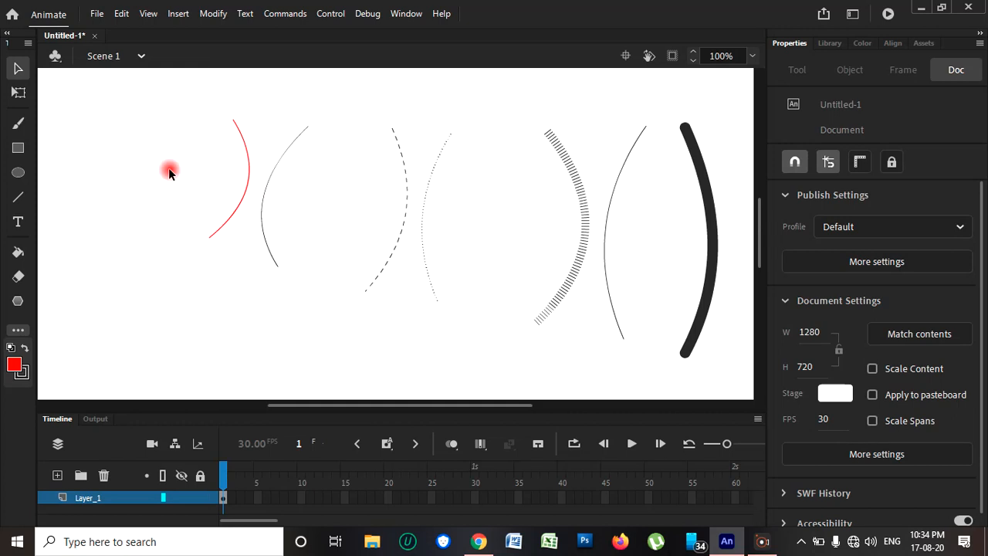
key(shift+y)
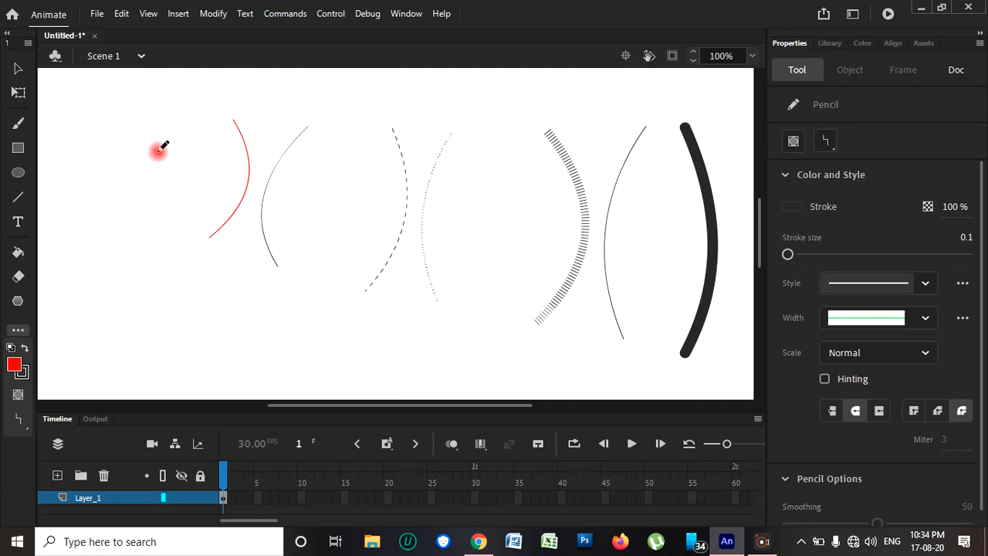
mouse_move(128, 123)
mouse_down()
mouse_move(91, 172)
mouse_move(126, 209)
mouse_up()
mouse_move(171, 122)
mouse_down()
mouse_move(186, 132)
mouse_move(228, 132)
mouse_move(288, 110)
mouse_move(329, 127)
mouse_up()
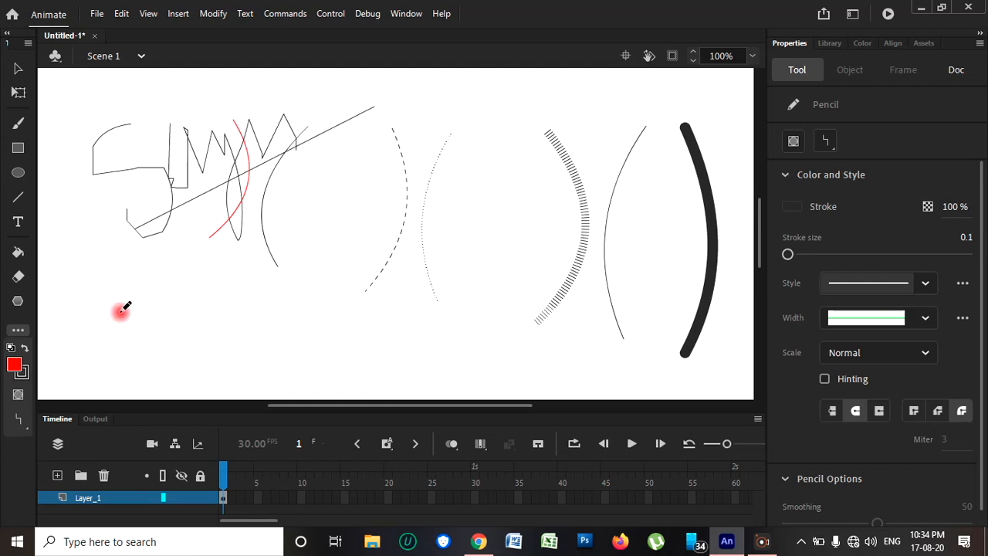
Draw a slanted pencil stroke and a closed angular shape beneath the freehand scribbles
drag(122, 312, 224, 278)
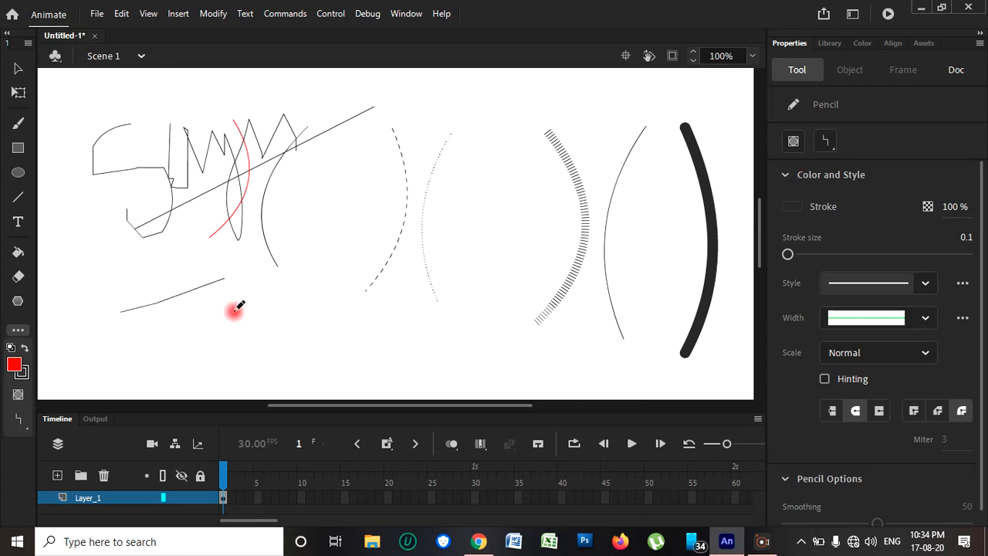
drag(195, 318, 288, 288)
drag(195, 316, 209, 372)
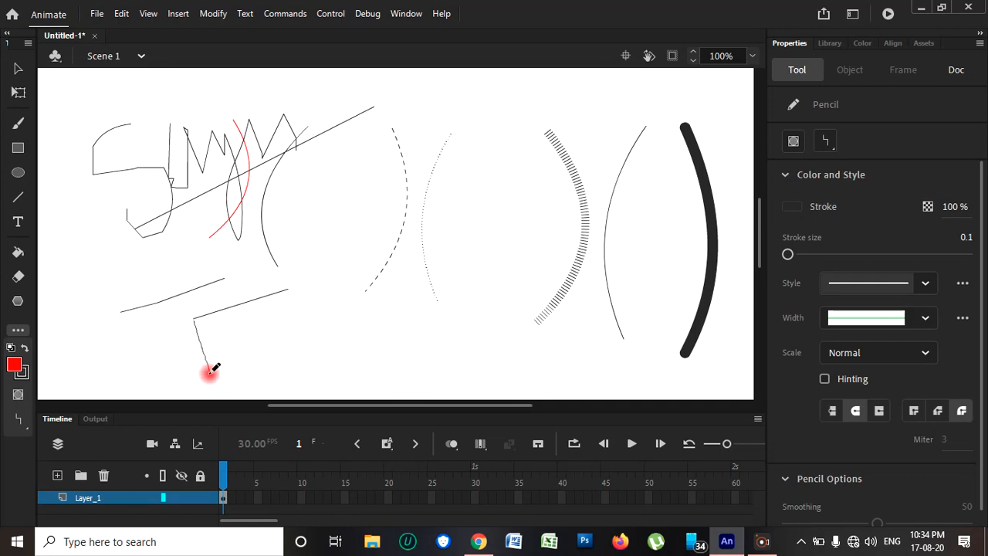
drag(288, 289, 214, 369)
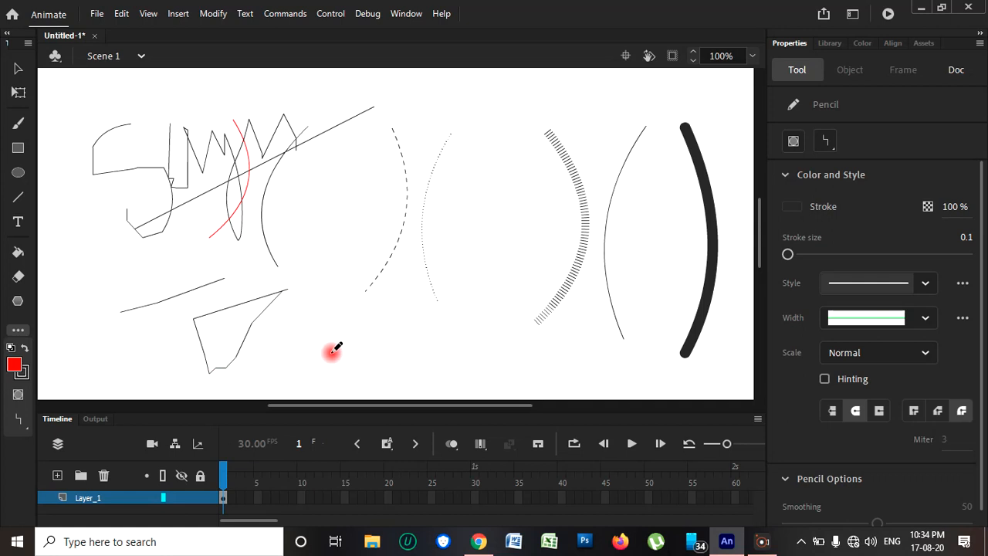
Draw two thin near-vertical strokes between the solid arc and the dashed arc with the Paint Brush tool
click(24, 333)
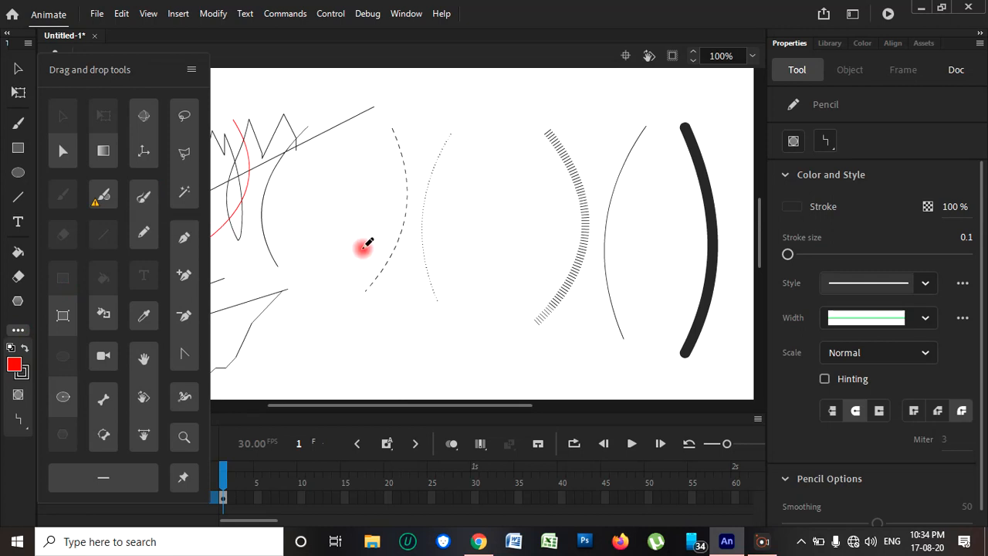
key(b)
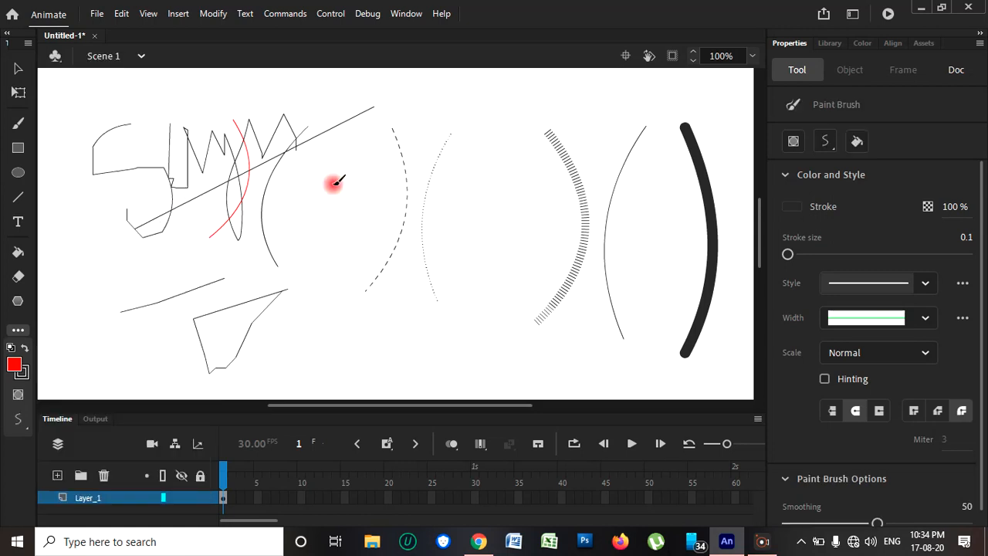
drag(334, 183, 335, 270)
drag(364, 222, 342, 283)
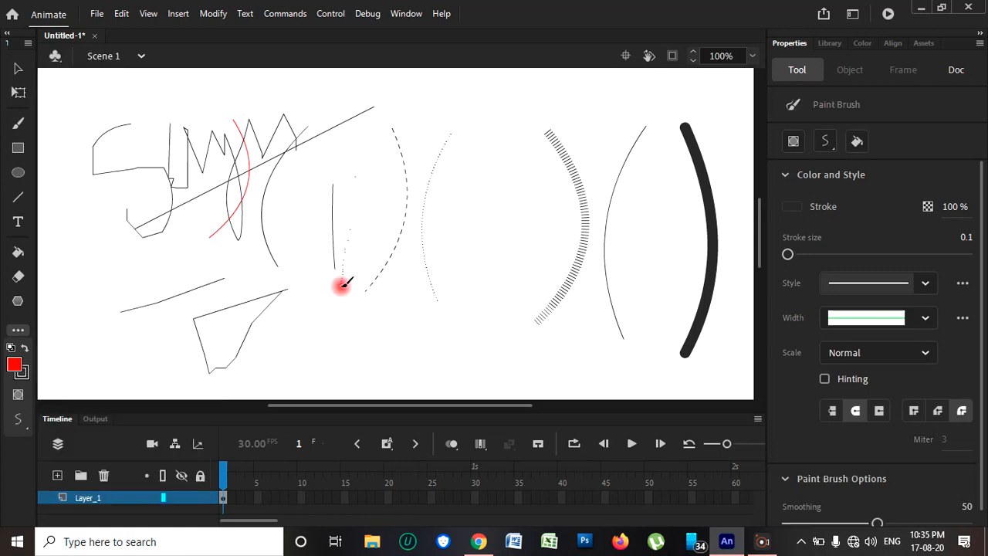
Choose the double-bulge width profile for the Paint Brush and draw a vertical stroke between the hairline arc and the thick arc
click(924, 323)
click(849, 375)
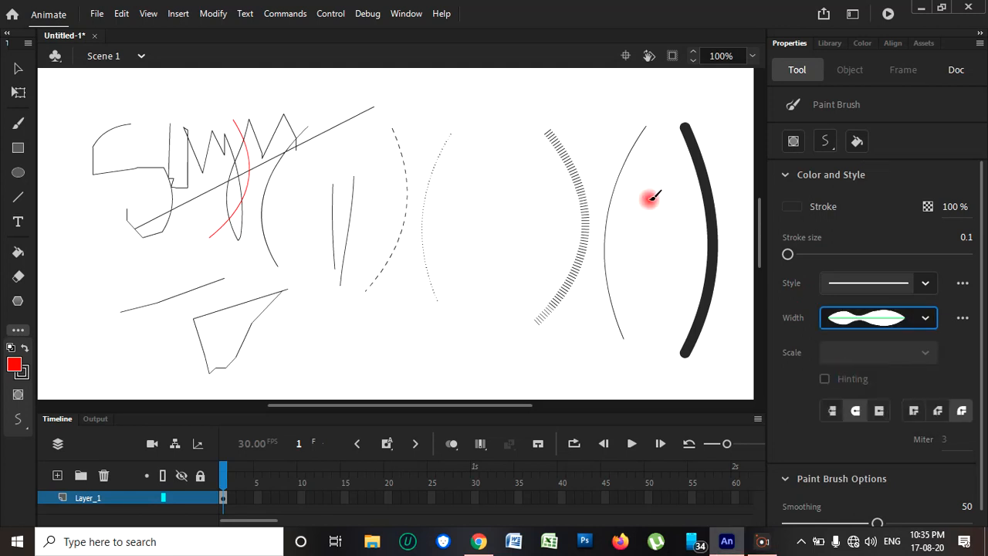
drag(652, 198, 655, 290)
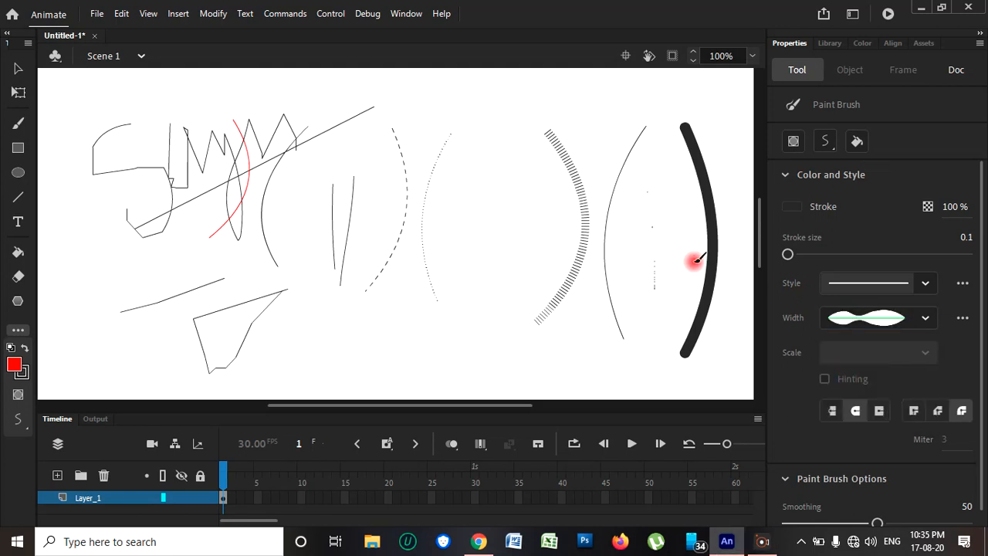
Set the stroke size to 20 and paint two vertical and two horizontal strokes with the wavy width profile
click(806, 254)
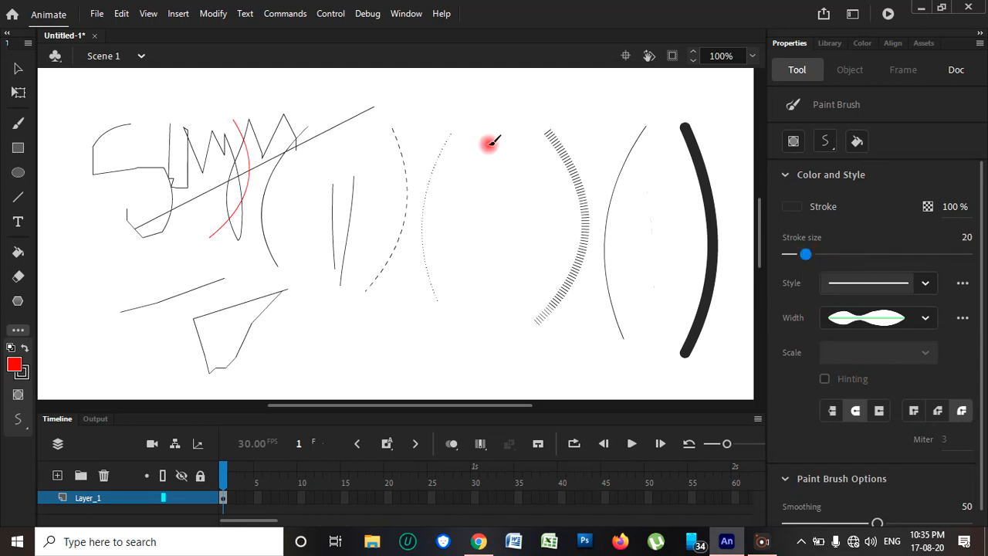
drag(488, 144, 485, 290)
drag(525, 144, 530, 305)
drag(92, 257, 199, 248)
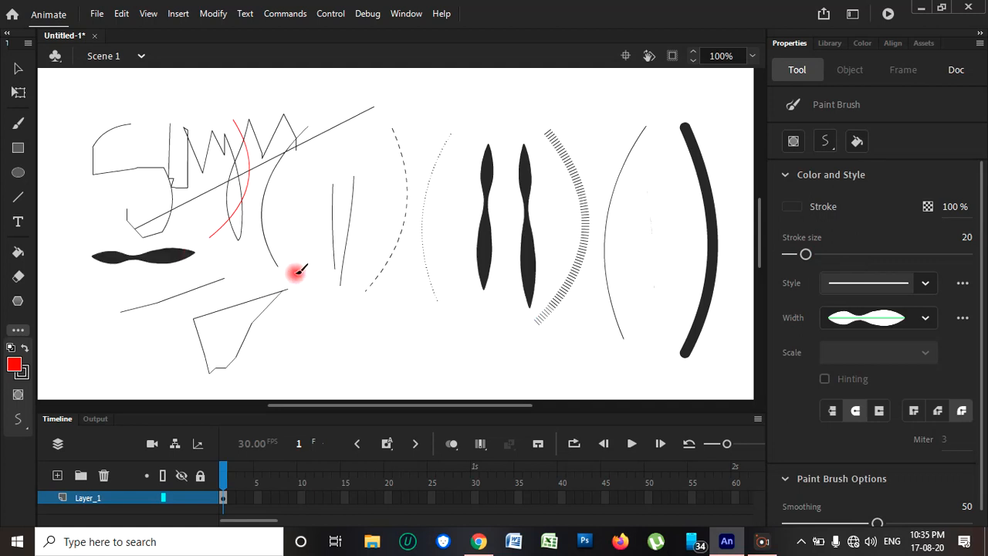
drag(327, 312, 399, 318)
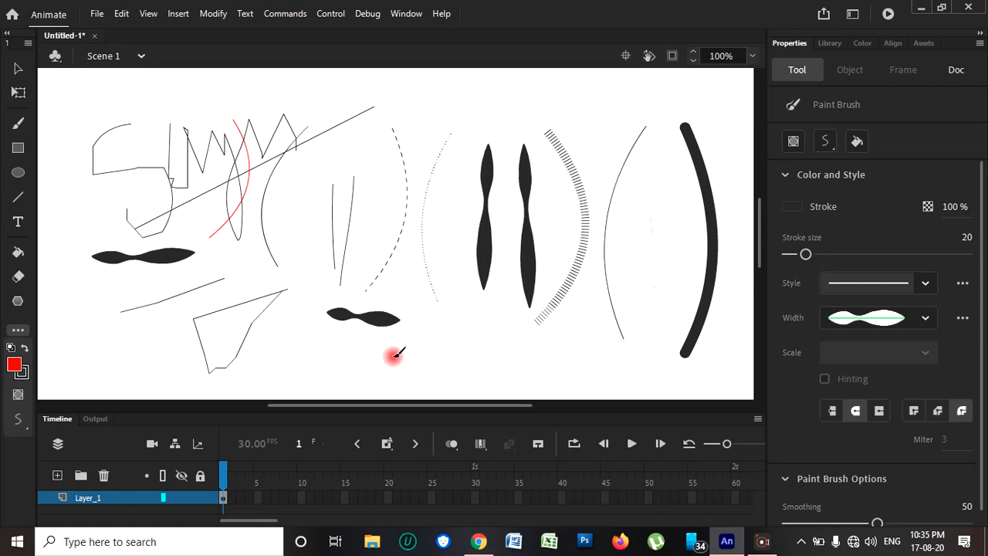
Undo all the drawn strokes, curves and lines until the stage is empty
key(ctrl+z)
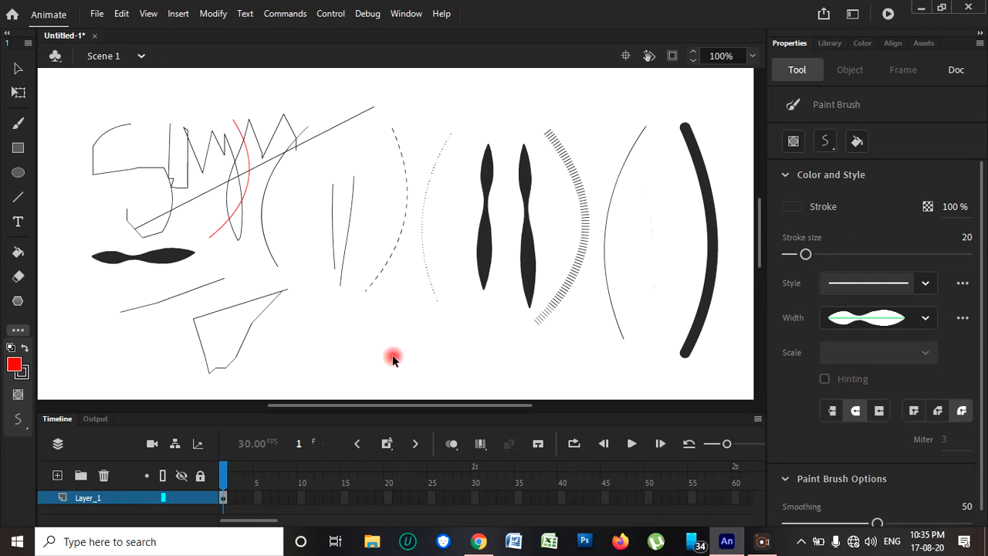
key(ctrl+z)
key(ctrl+z)
key(ctrl+z)
key(ctrl+z)
key(ctrl+z)
key(ctrl+z)
key(ctrl+z)
key(ctrl+z)
key(ctrl+z)
key(ctrl+z)
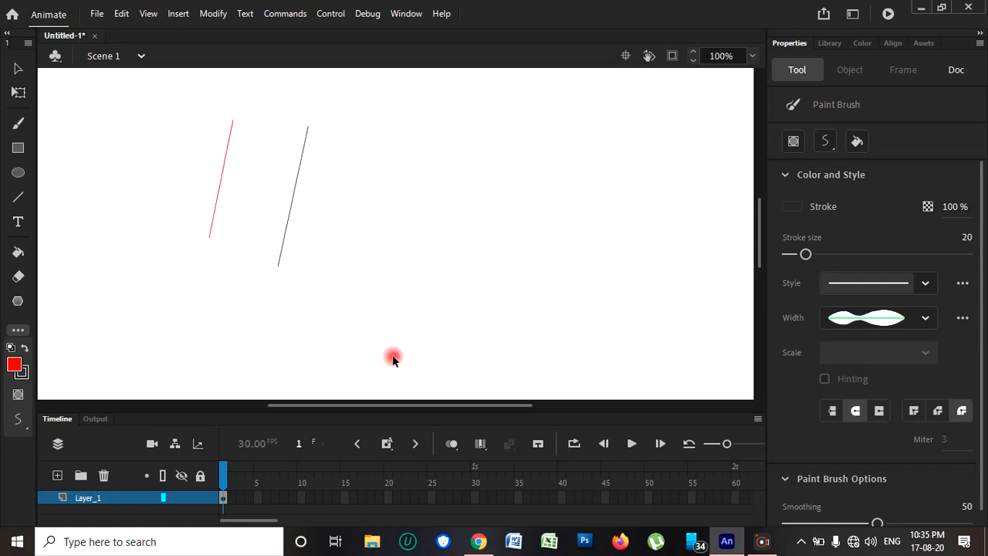
key(ctrl+z)
key(ctrl+z)
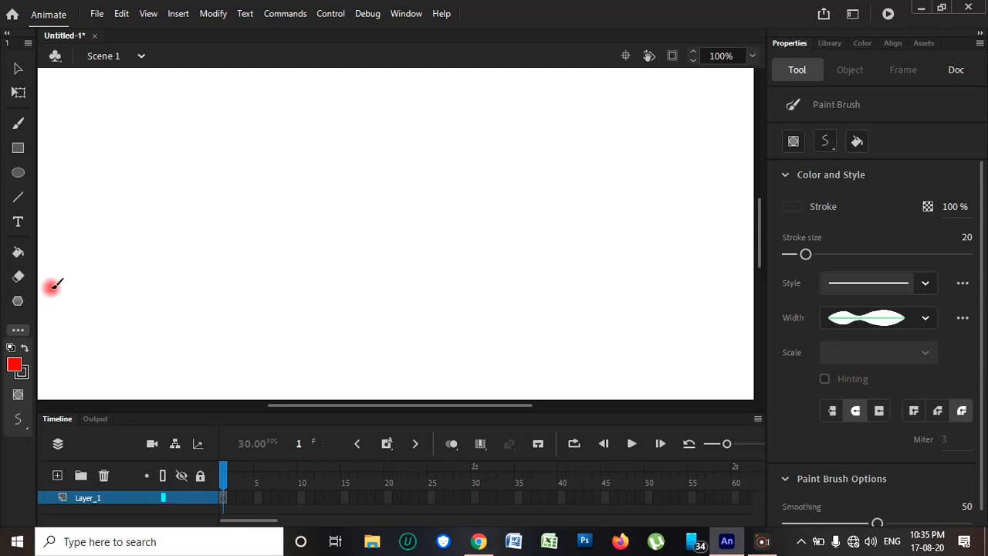
Draw a curved path with three anchor points across the upper half of the stage with the Pen tool
click(23, 330)
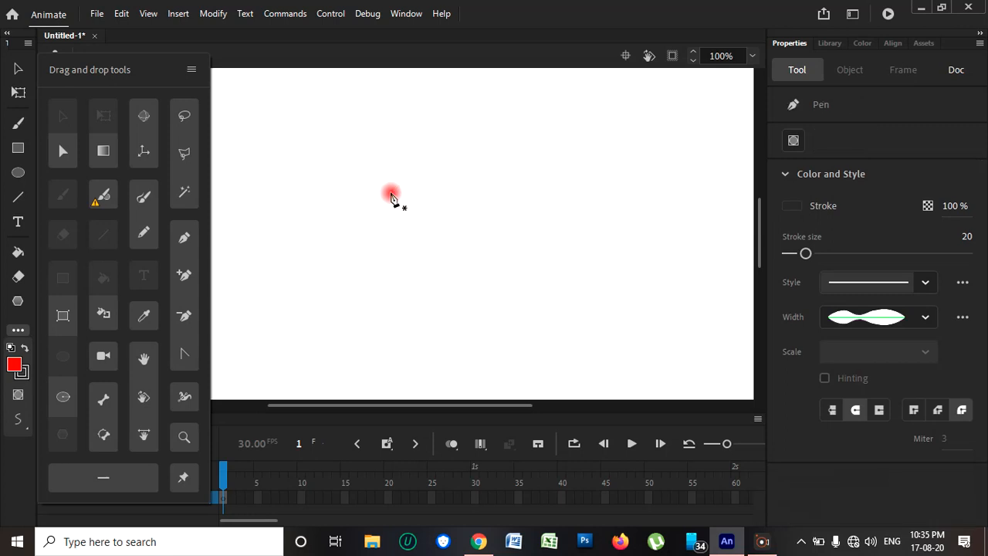
drag(461, 122, 488, 258)
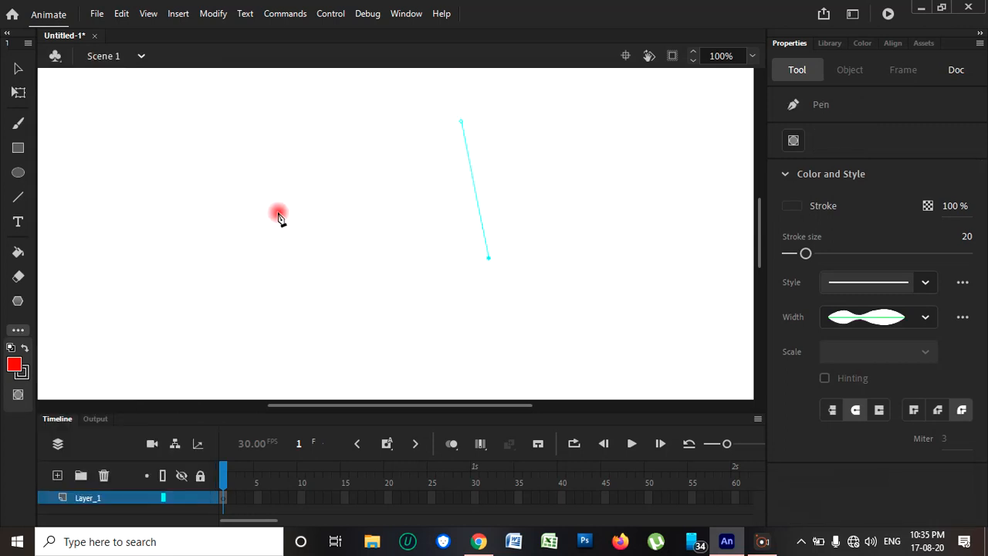
drag(279, 218, 351, 260)
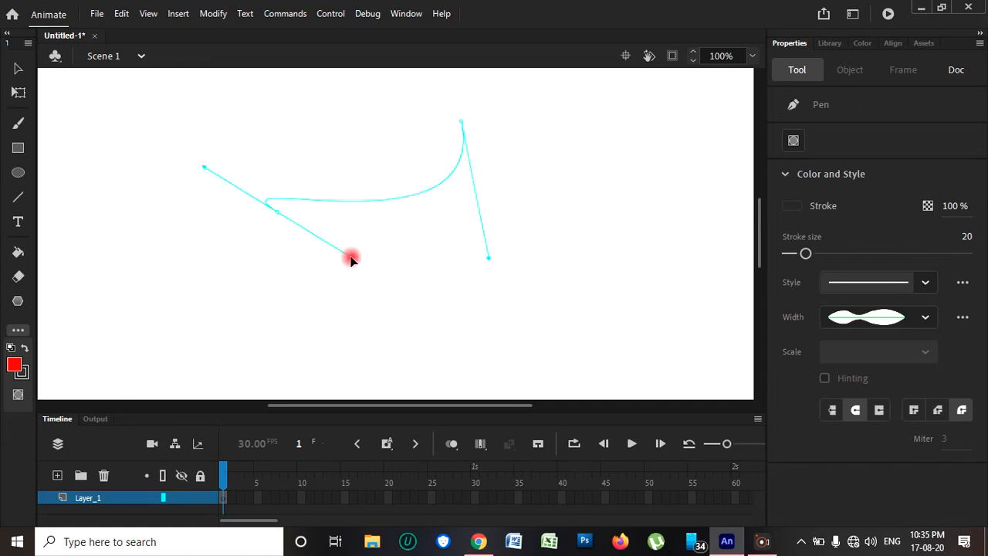
mouse_move(525, 199)
mouse_down()
mouse_move(549, 260)
mouse_move(572, 275)
mouse_move(537, 233)
mouse_up()
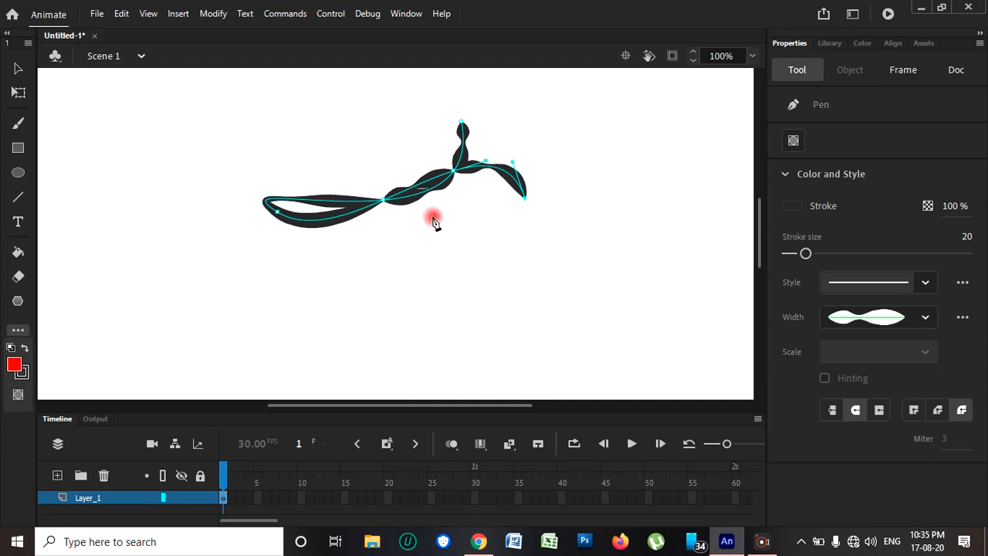
Undo the pen path and draw a red-filled rectangle with the thick wavy outline in the stage's upper-left area
click(18, 149)
click(152, 153)
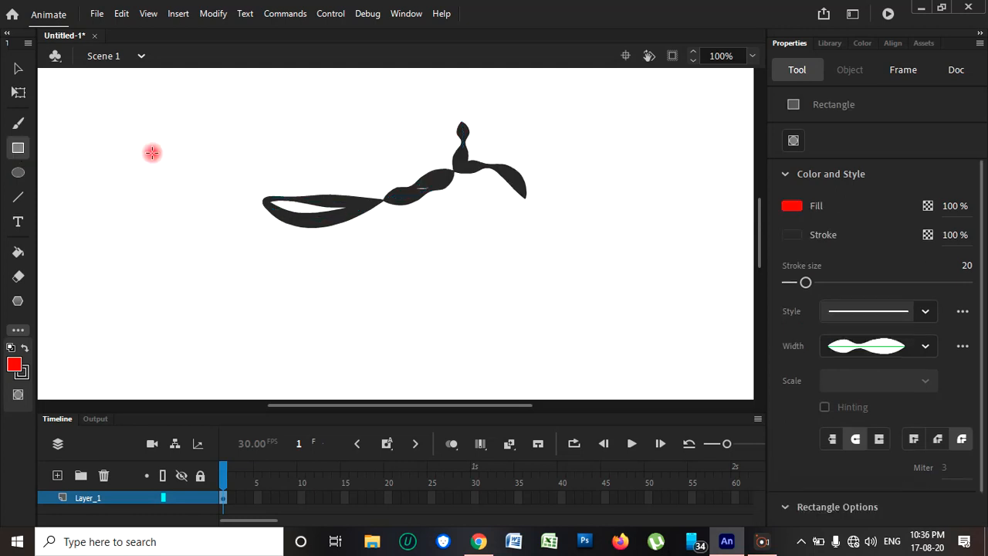
key(ctrl+z)
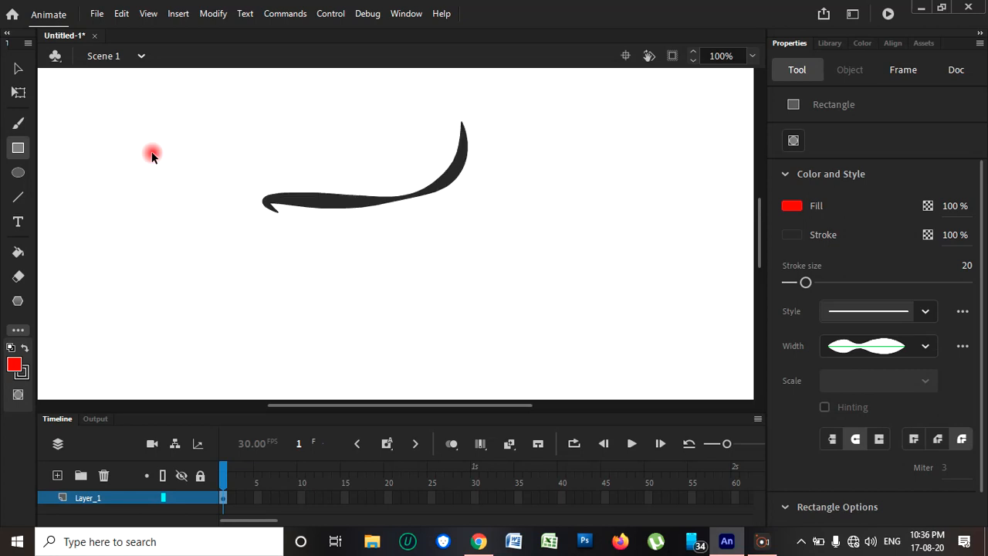
key(ctrl+z)
mouse_move(104, 141)
mouse_down()
mouse_move(112, 179)
mouse_move(172, 207)
mouse_move(214, 207)
mouse_up()
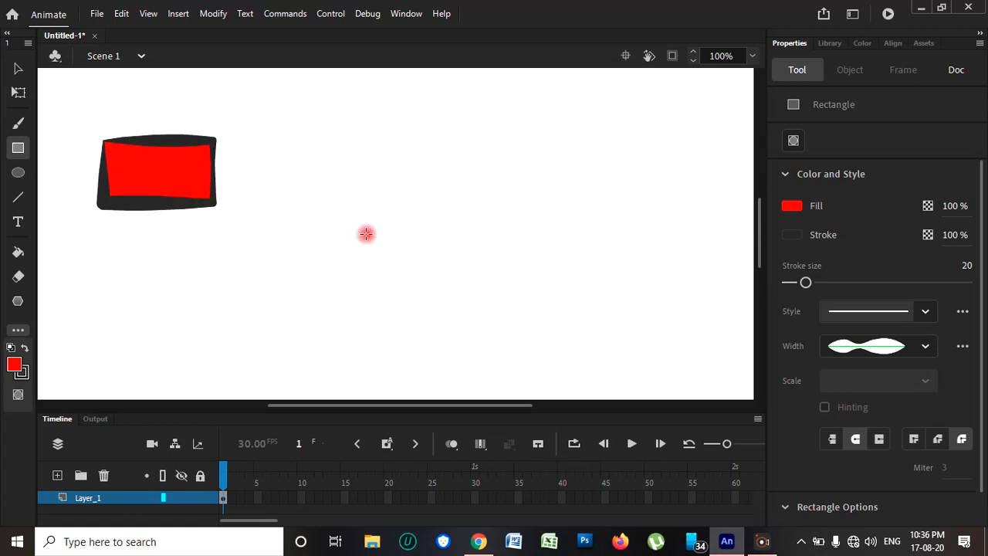
Draw a red rectangle with the uniform width profile beside the first, and another with stroke size 0.1 to its right
click(931, 351)
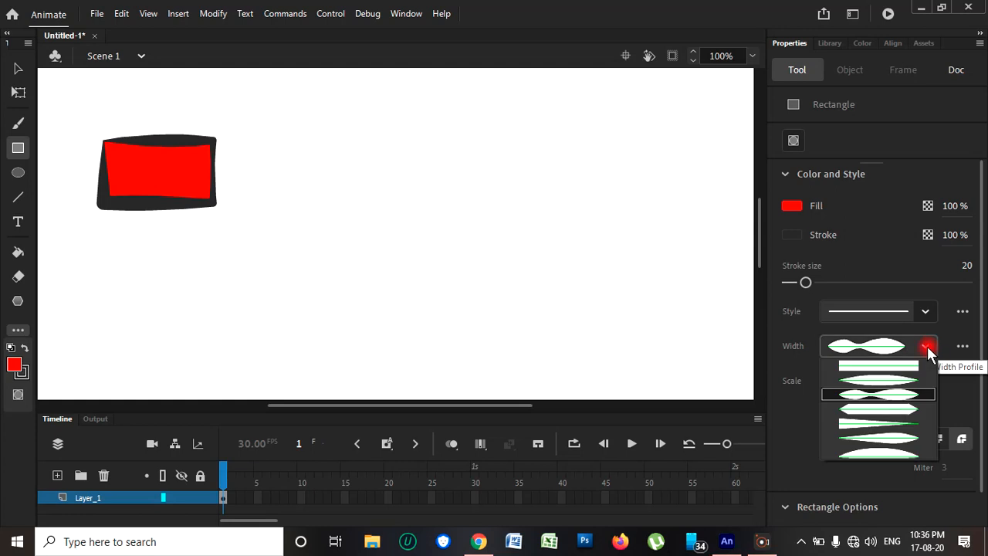
click(895, 364)
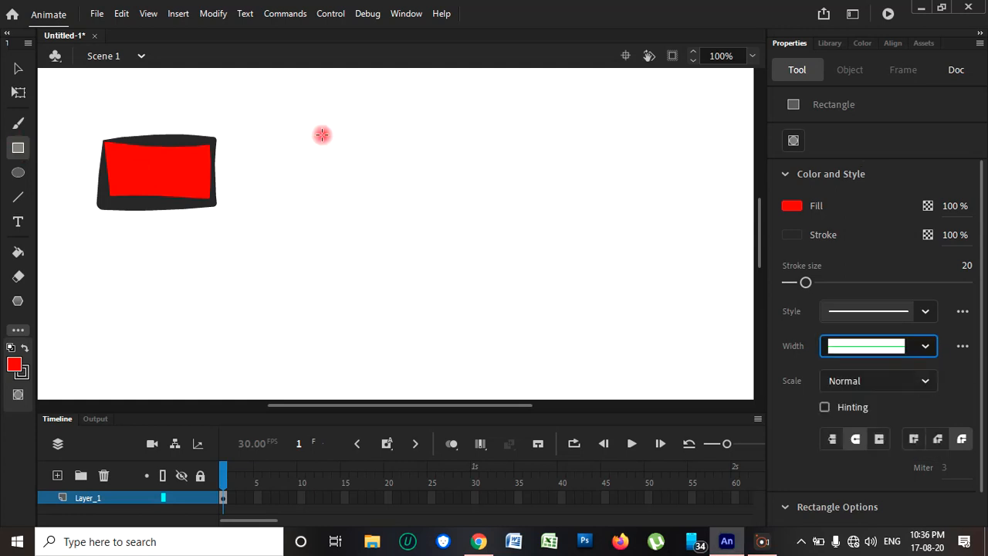
mouse_move(322, 135)
mouse_down()
mouse_move(397, 209)
mouse_move(461, 202)
mouse_up()
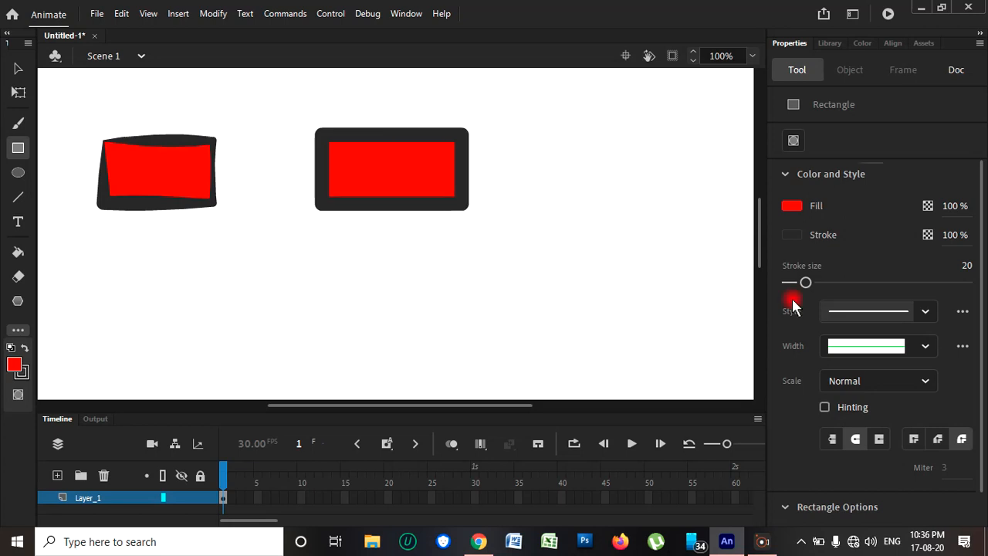
drag(806, 282, 787, 283)
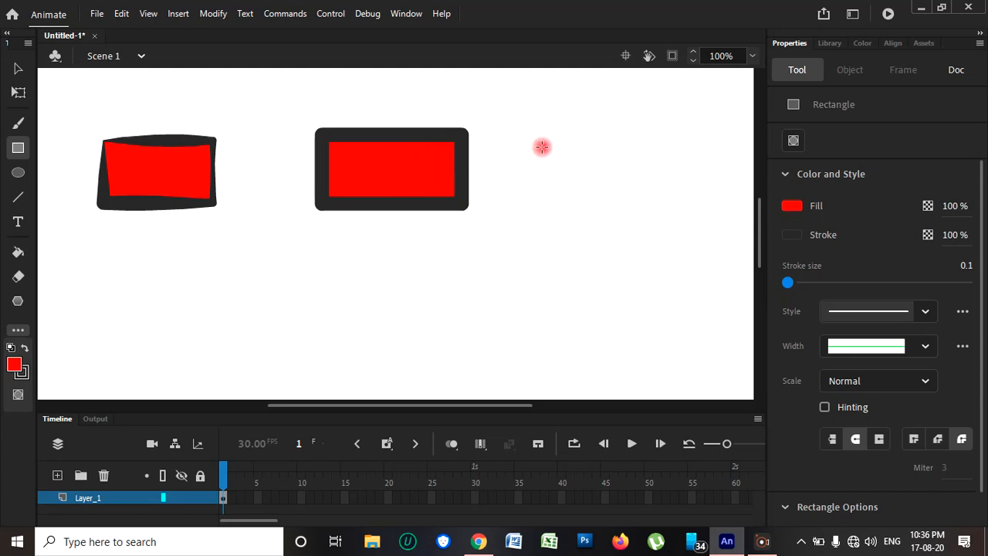
drag(541, 147, 695, 211)
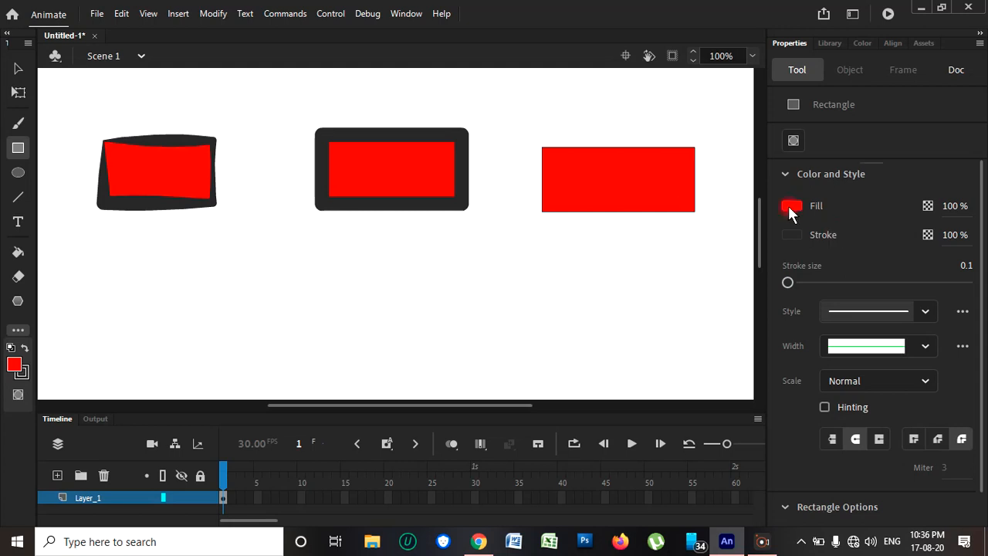
Set the fill colour to teal green and draw a wide and a smaller rectangle below the red ones
click(791, 207)
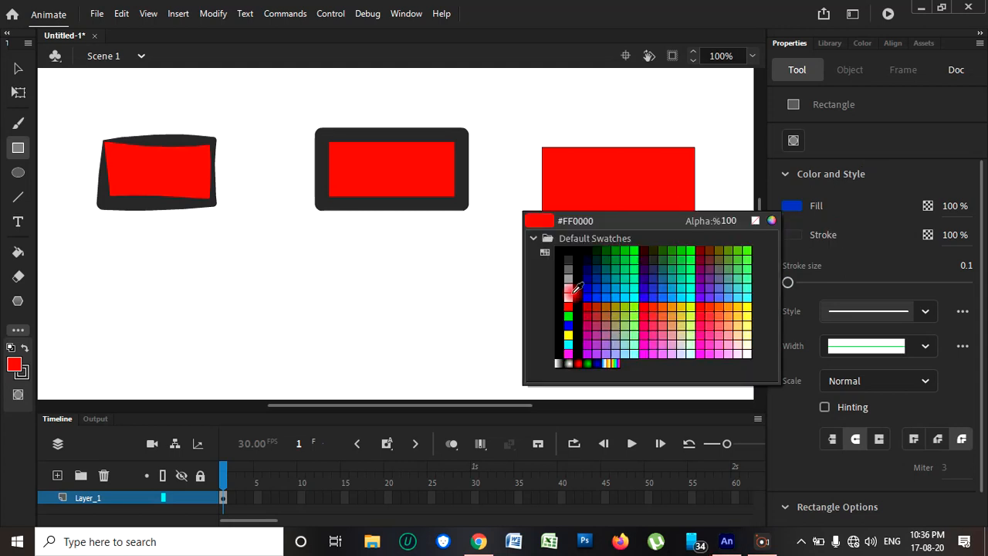
click(627, 276)
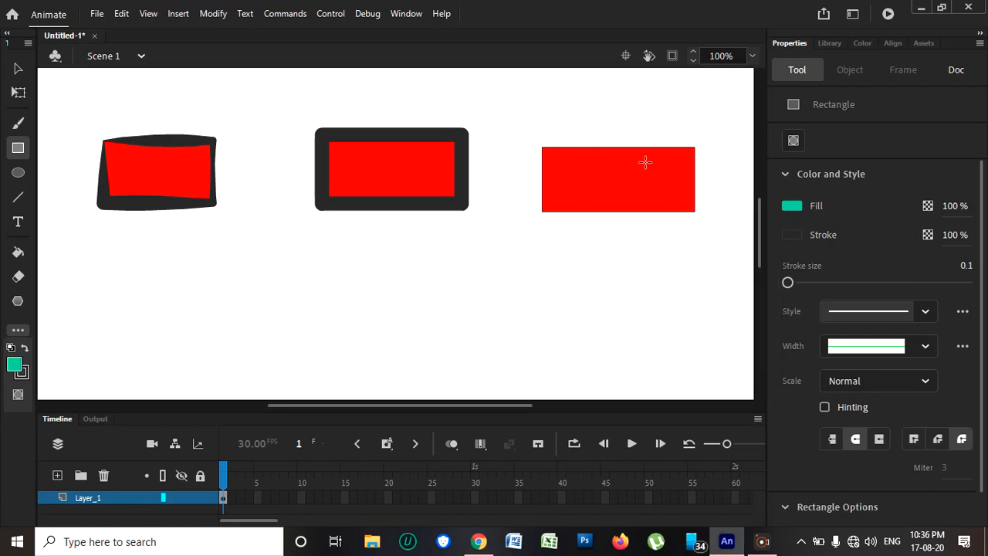
drag(489, 249, 632, 319)
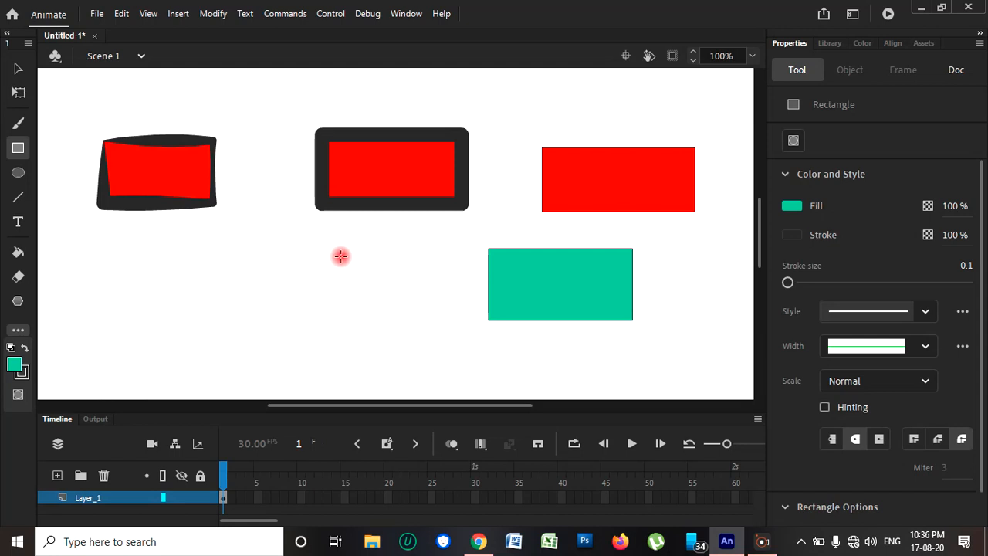
mouse_move(341, 255)
mouse_down()
mouse_move(354, 310)
mouse_move(415, 313)
mouse_up()
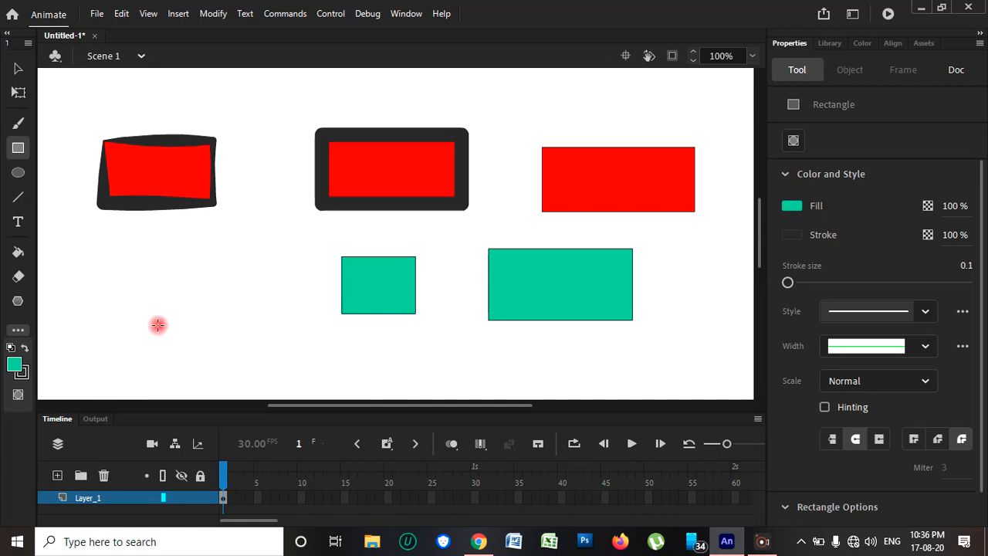
Draw a teal circle with the Oval tool just above and left of the smaller teal rectangle
click(18, 331)
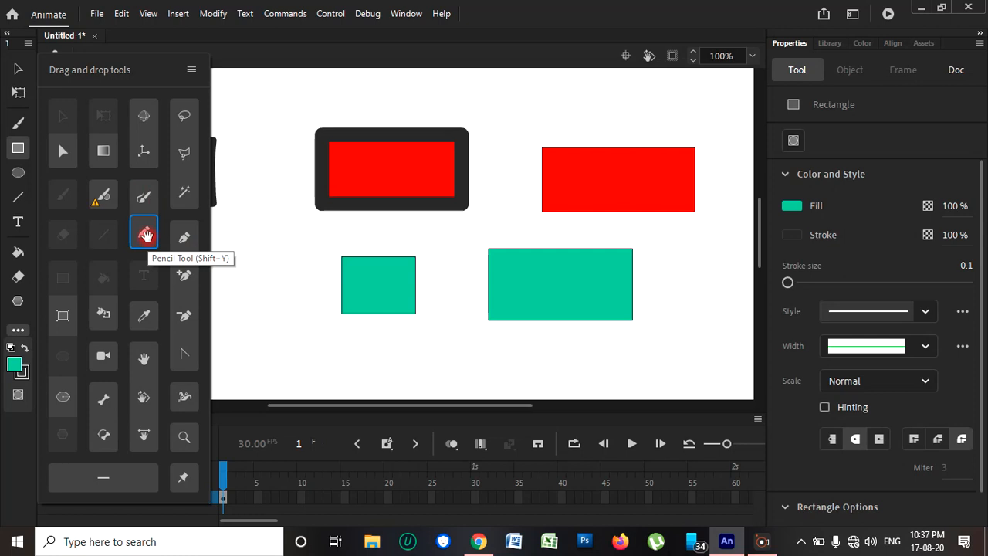
drag(143, 236, 20, 179)
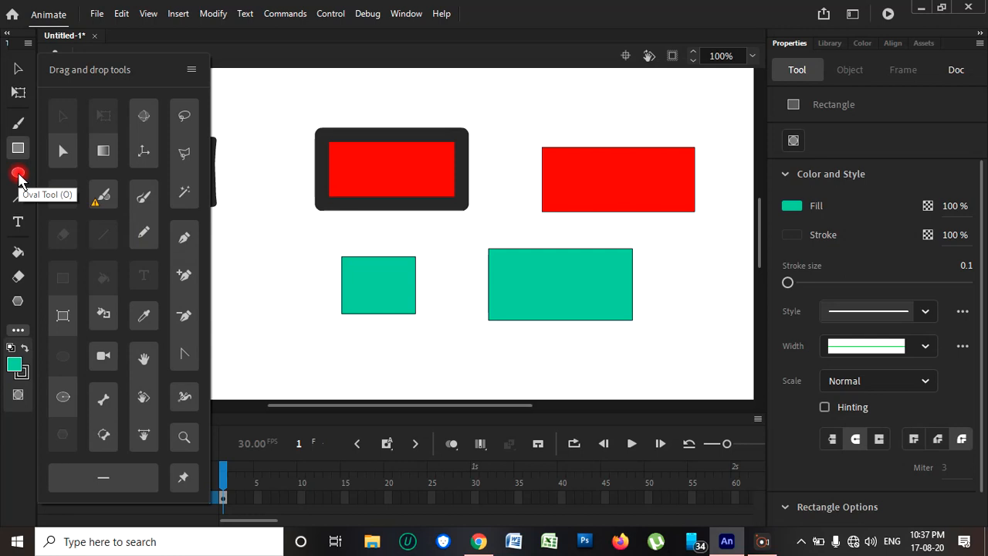
click(19, 179)
click(260, 205)
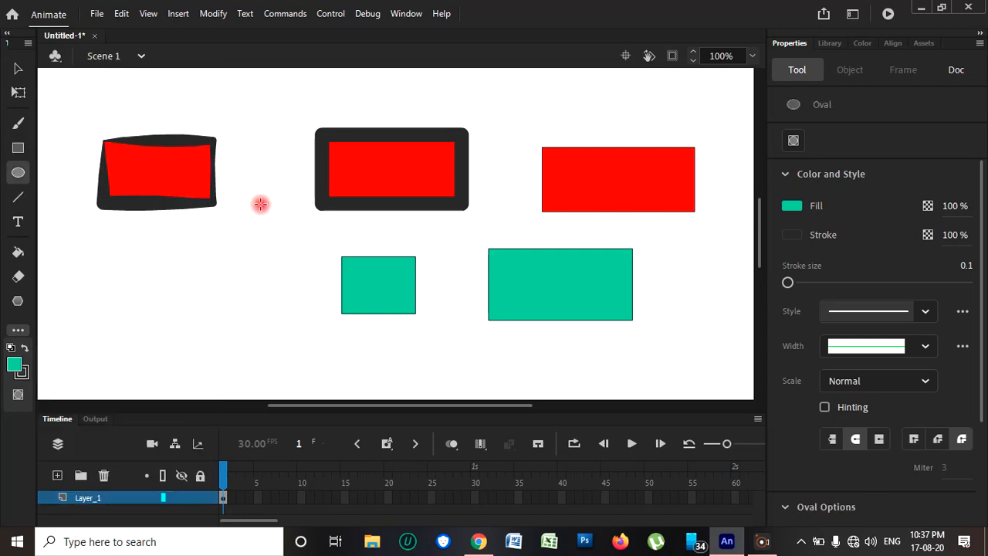
mouse_move(260, 205)
mouse_down()
mouse_move(297, 277)
mouse_move(333, 284)
mouse_up()
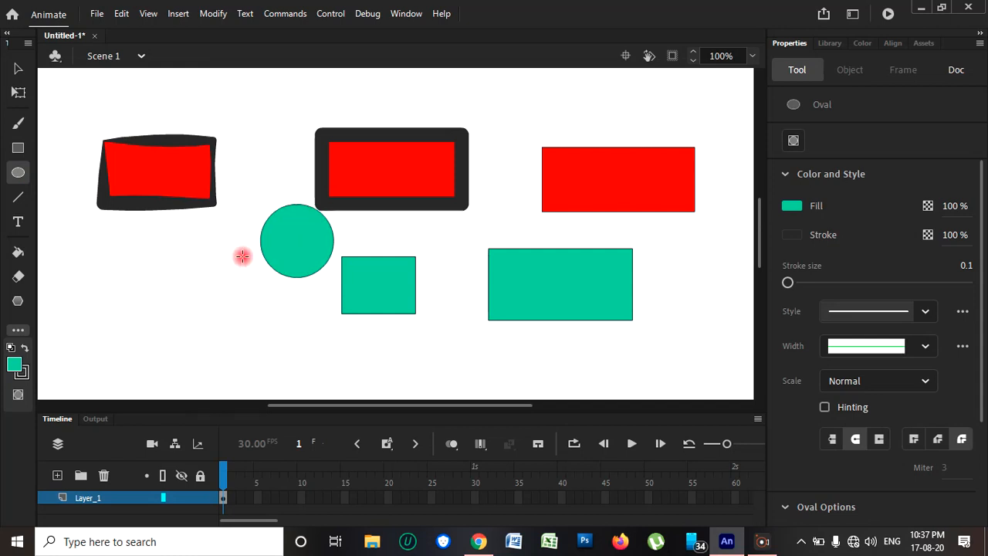
Set the fill to slate blue and draw a circle with the Oval tool and a pentagon with the PolyStar tool
click(794, 202)
click(602, 286)
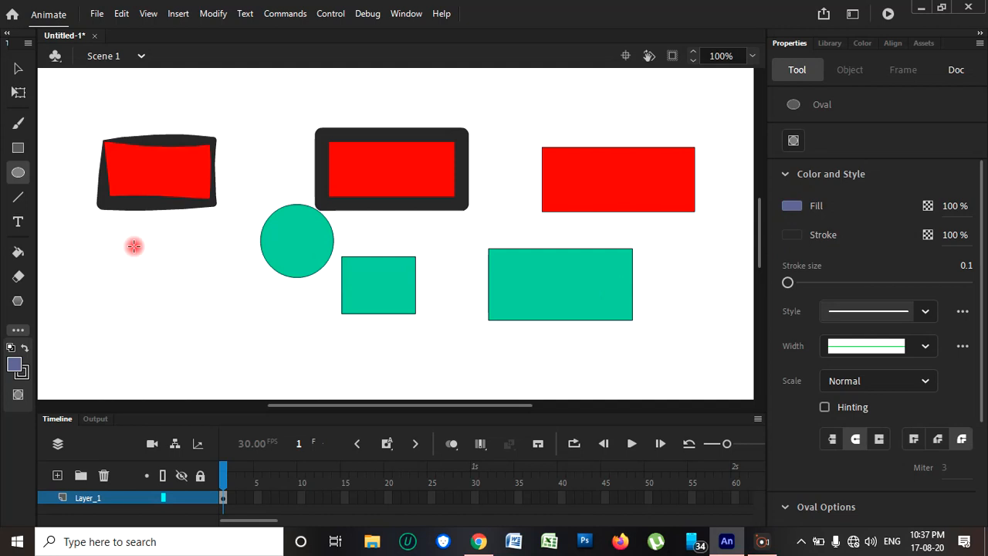
mouse_move(133, 245)
mouse_down()
mouse_move(213, 311)
mouse_move(206, 317)
mouse_up()
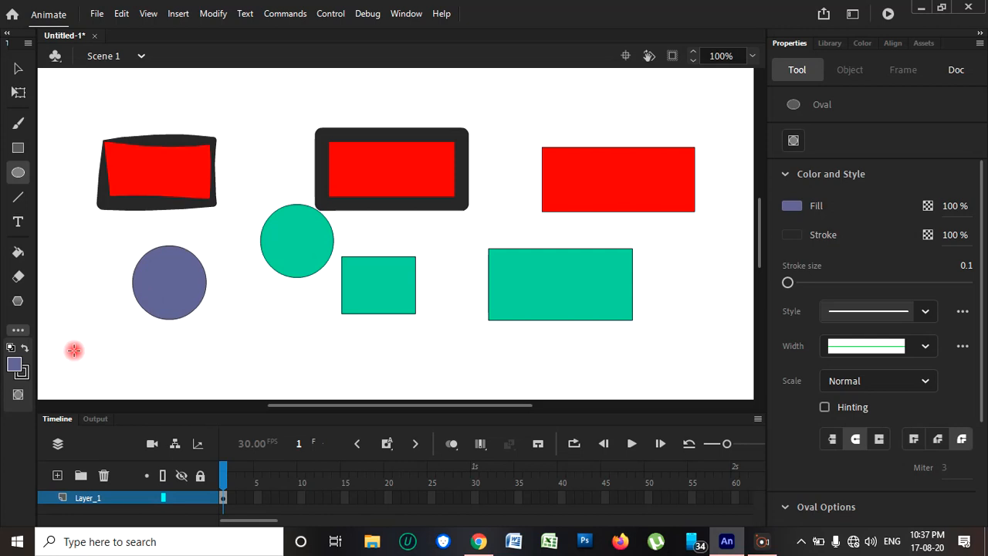
click(19, 303)
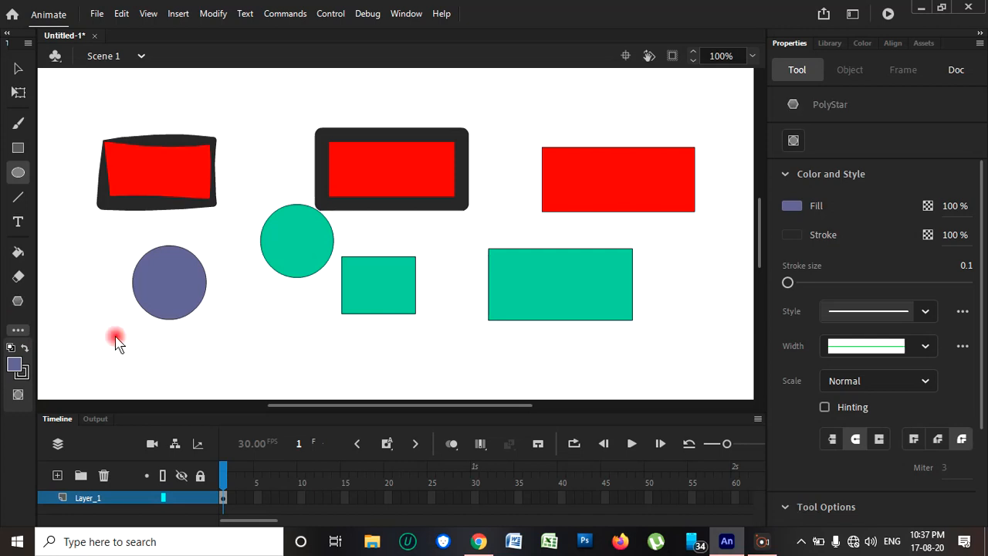
drag(63, 259, 75, 308)
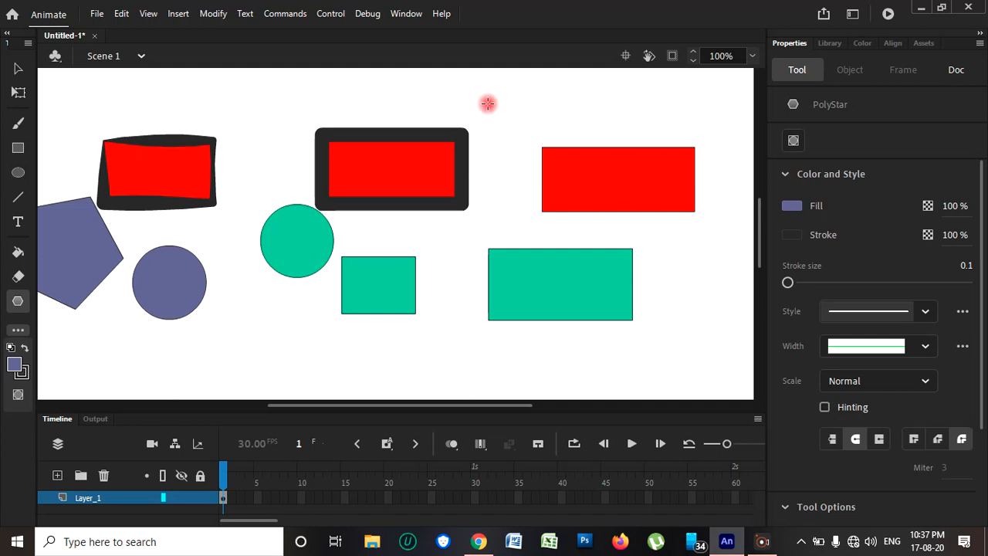
Draw a small slate blue pentagon just above the upper right corner of the middle red rectangle
drag(493, 114, 501, 133)
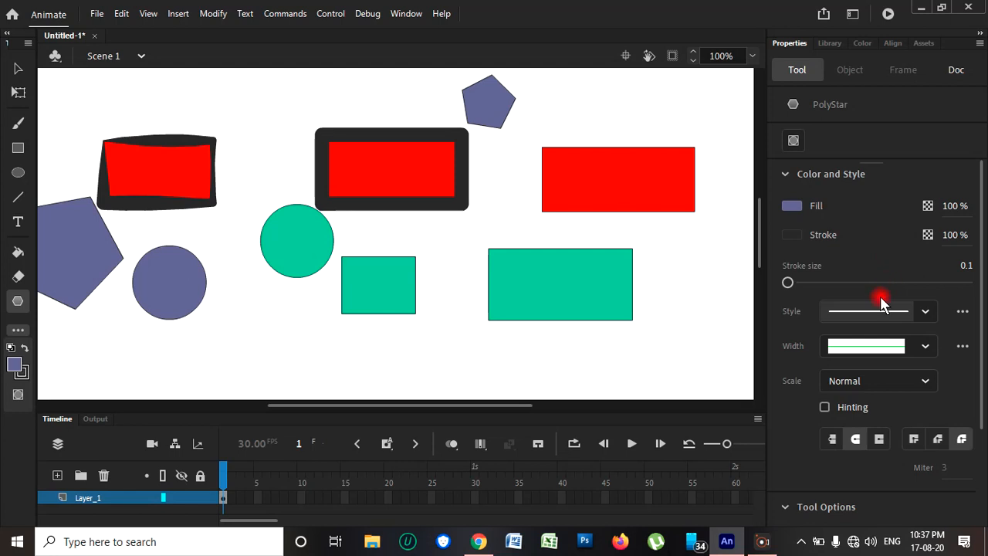
click(926, 379)
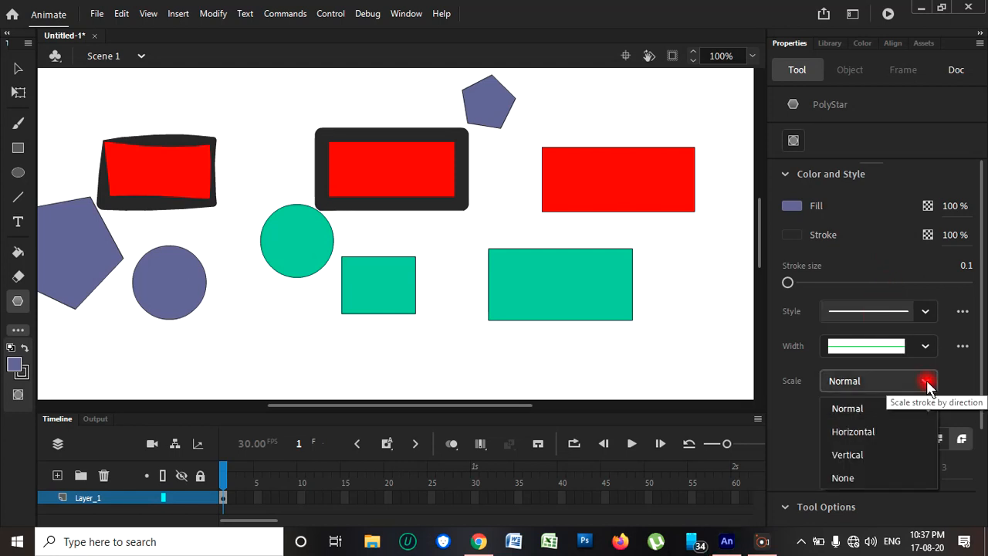
click(926, 379)
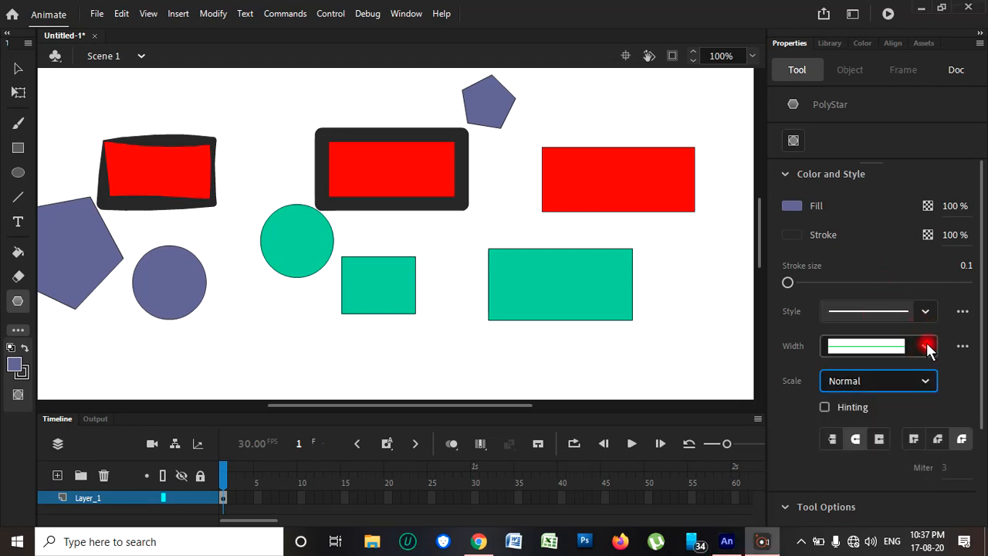
click(926, 345)
click(926, 345)
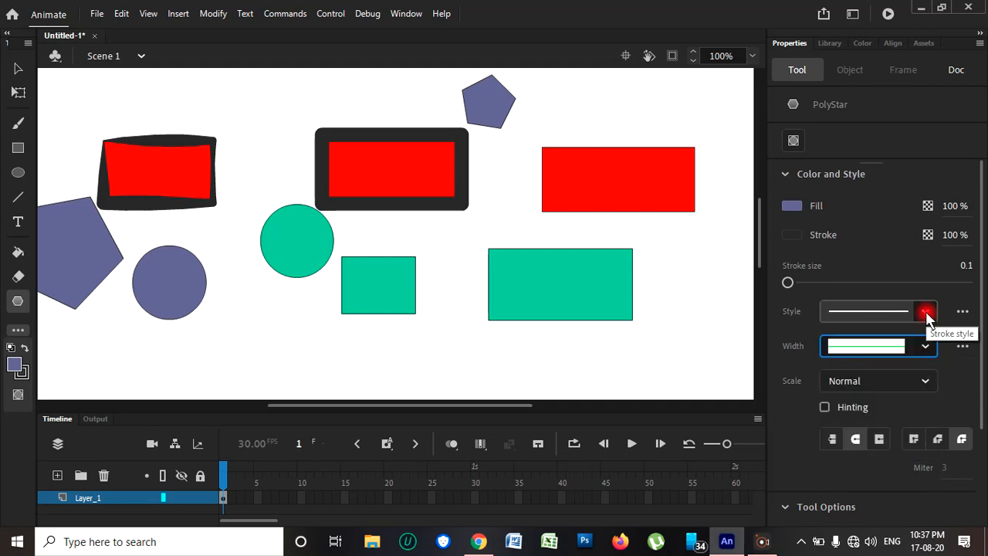
click(926, 311)
click(925, 311)
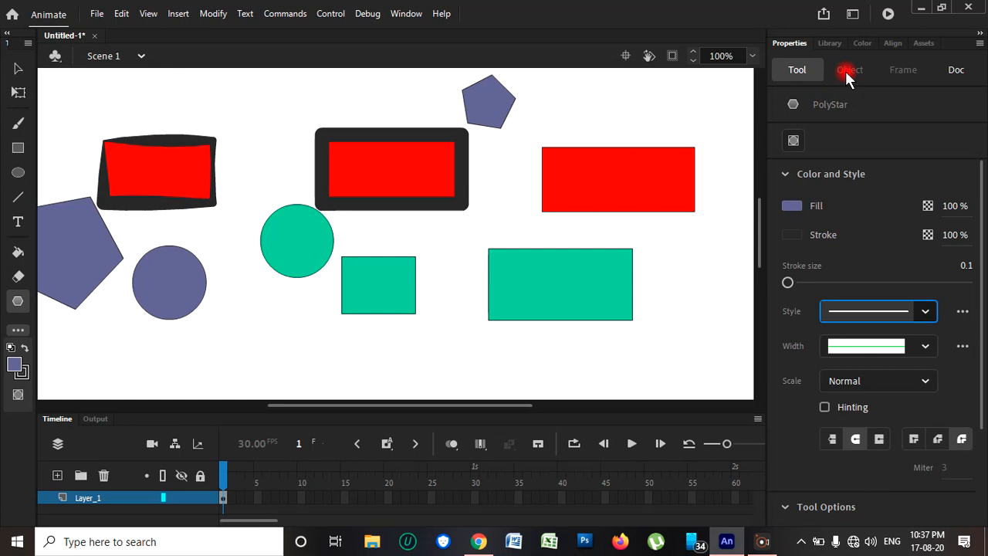
click(792, 142)
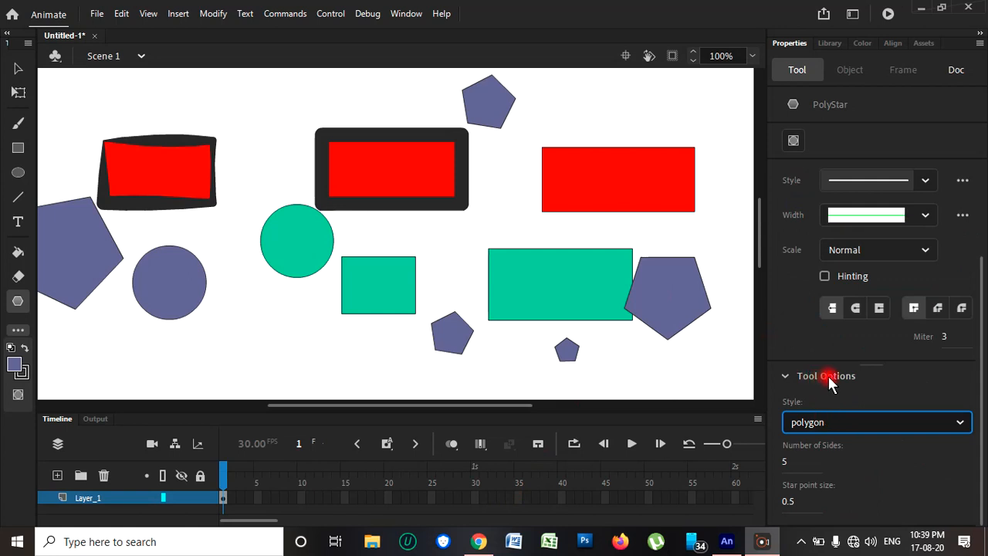
Switch the PolyStar style to star and draw a five-pointed slate blue star above and right of the first red rectangle
click(856, 424)
click(802, 474)
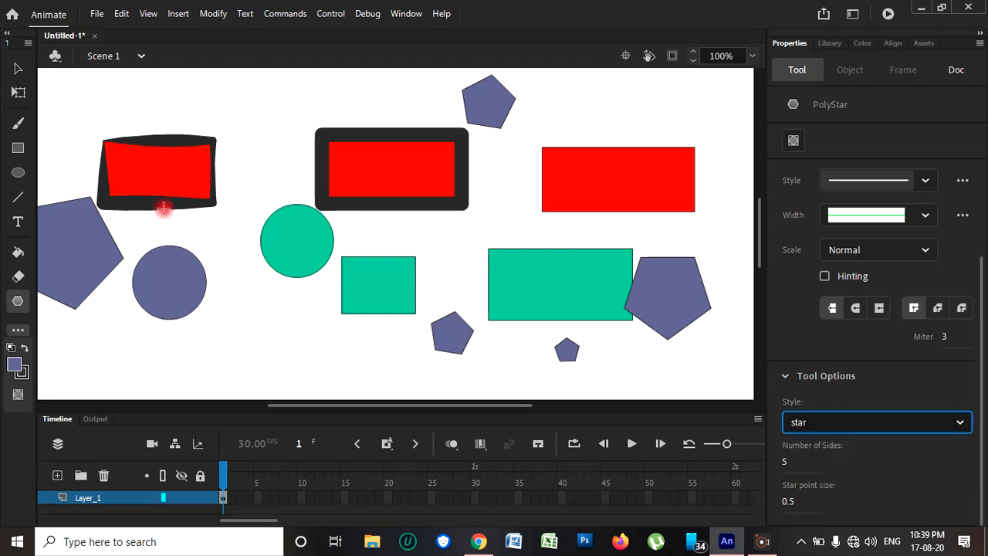
drag(240, 105, 257, 145)
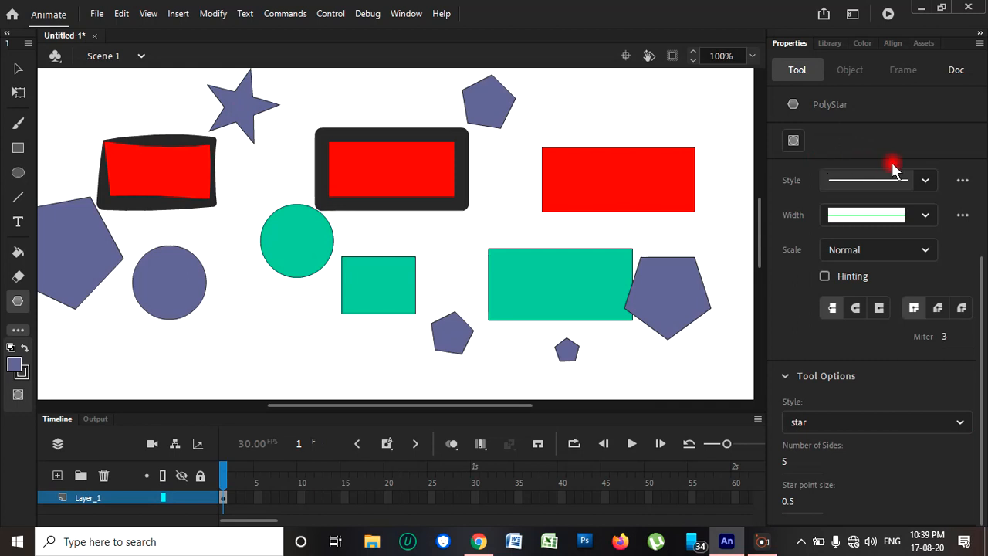
click(928, 182)
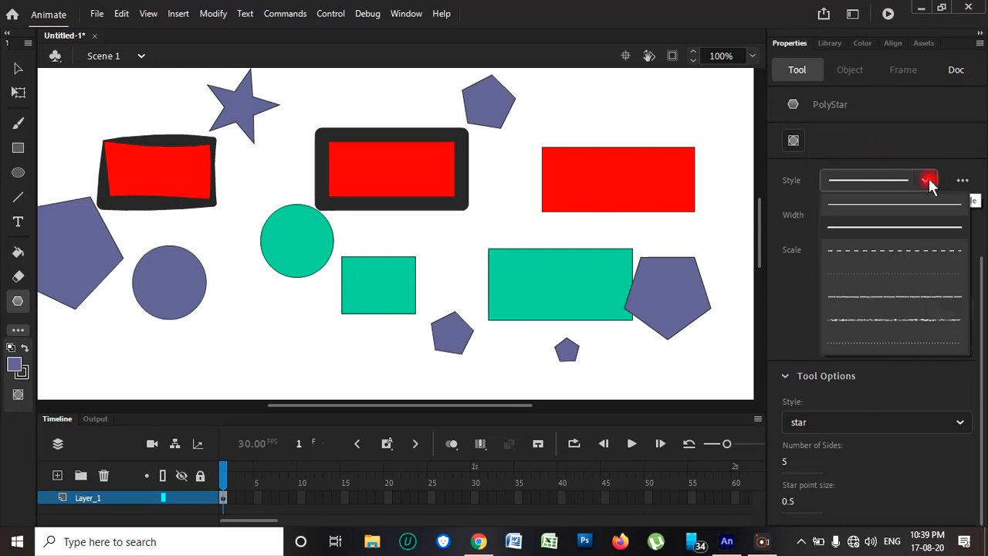
click(929, 182)
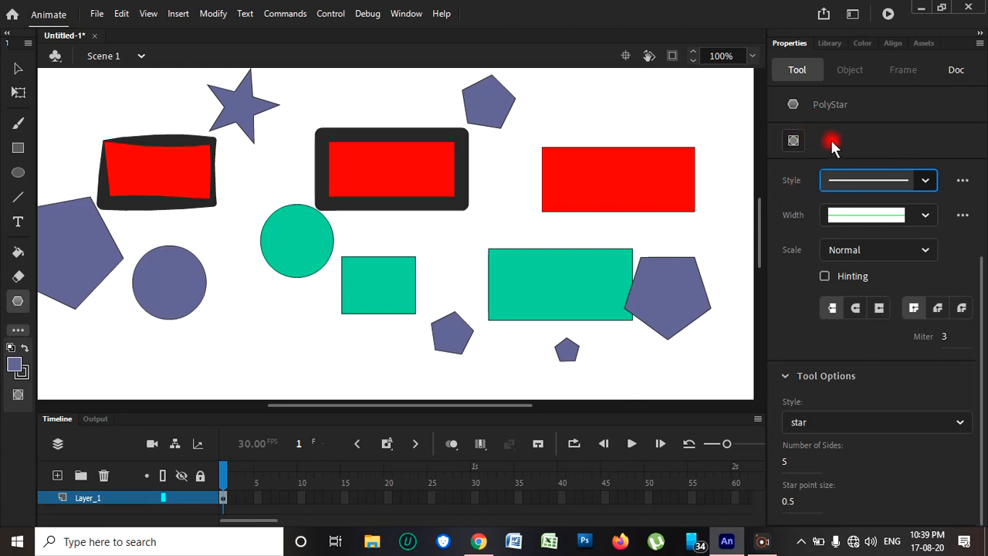
Set the fill to blue #3300CC and draw a large star overlapping the slate circle and a small one above the rightmost red rectangle
scroll(837, 148, up, 3)
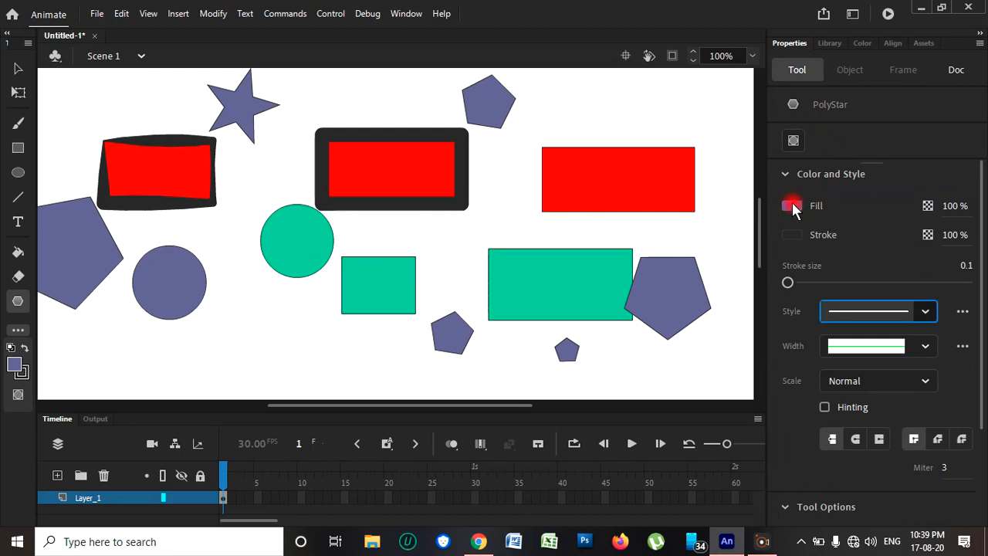
click(792, 206)
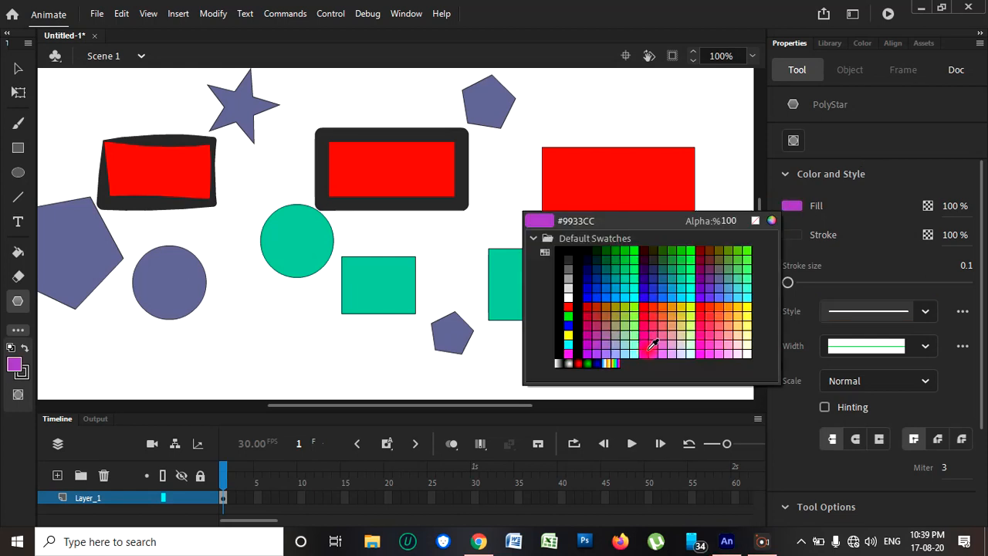
click(646, 307)
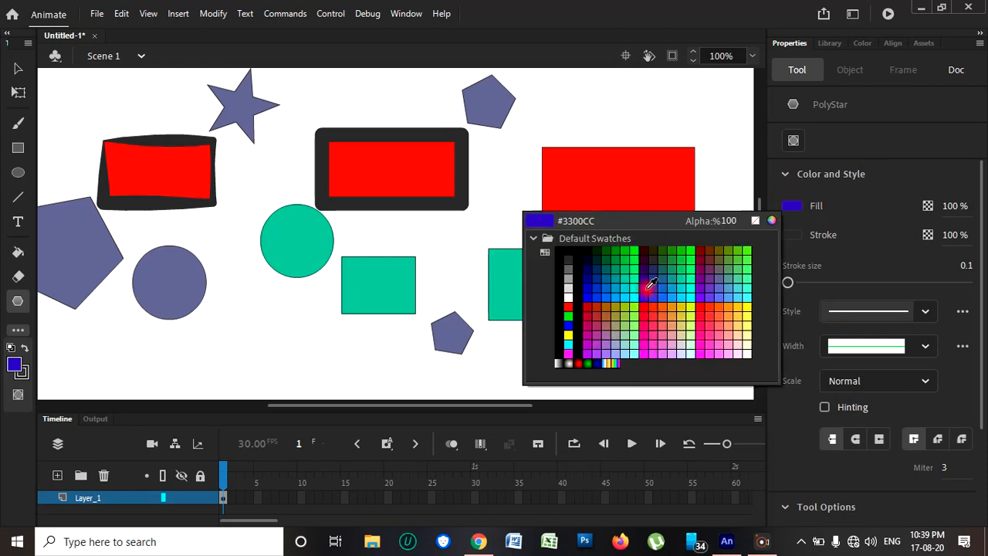
click(648, 284)
drag(229, 294, 308, 316)
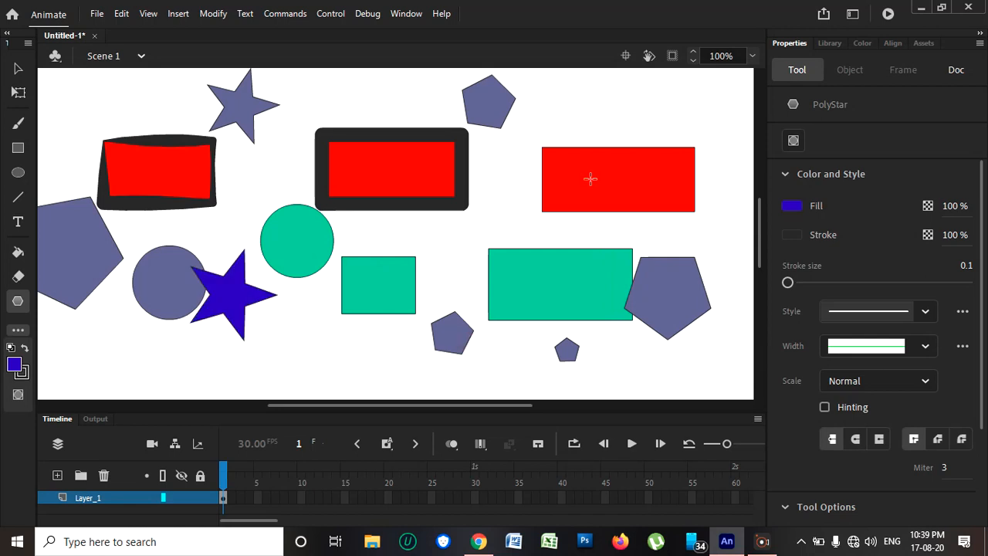
drag(654, 104, 658, 113)
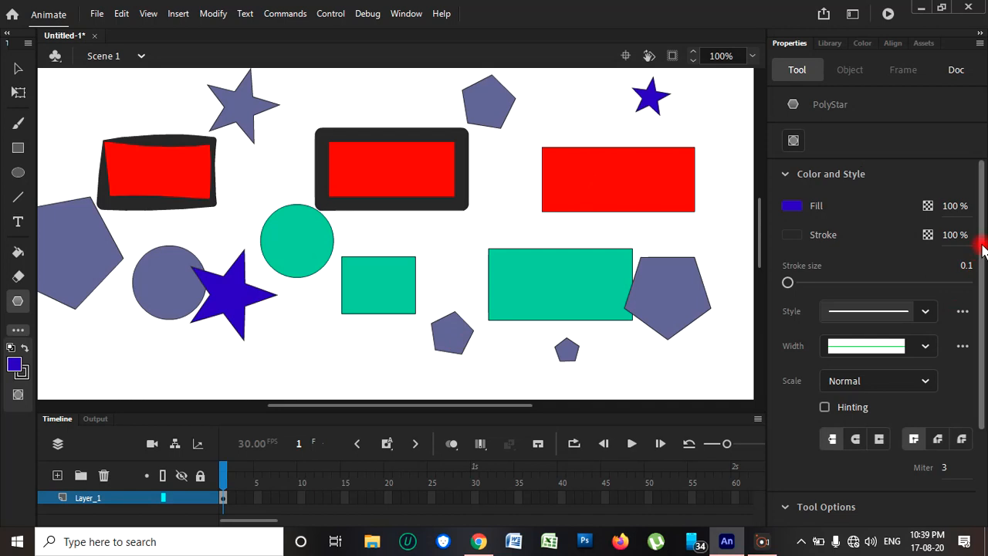
Set the PolyStar style to polygon with 6 sides and draw a blue hexagon just below the slate blue star
scroll(981, 255, down, 3)
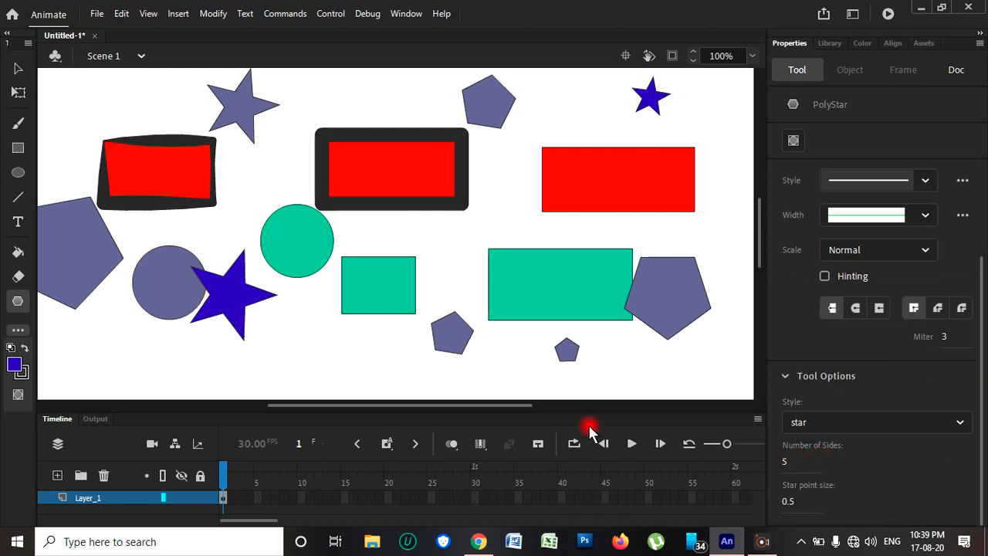
click(809, 430)
click(811, 449)
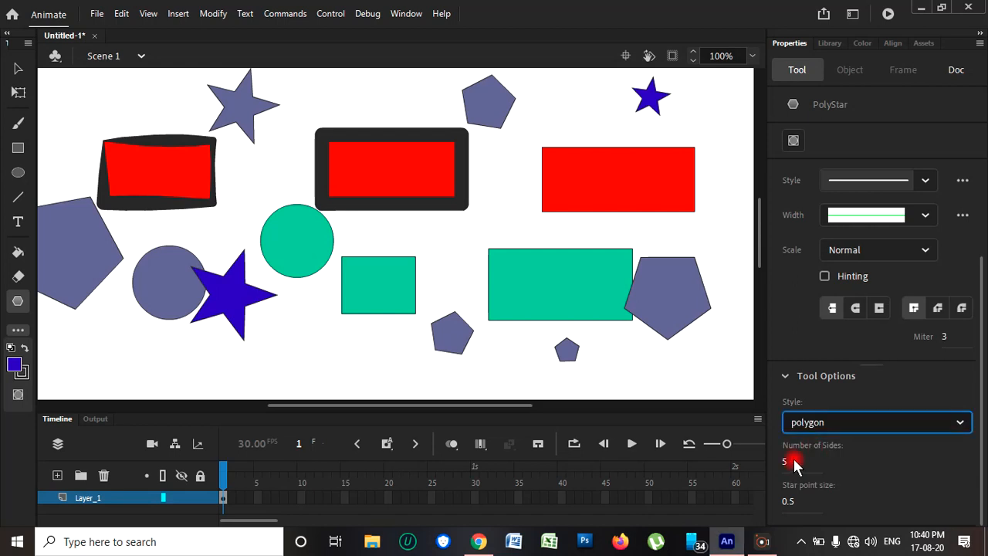
click(793, 461)
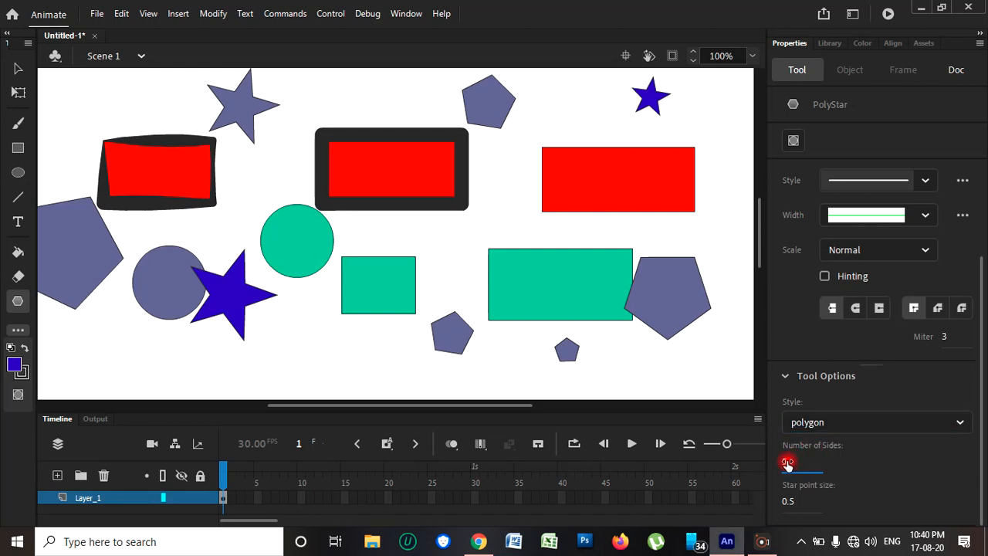
key(BackSpace)
text(6)
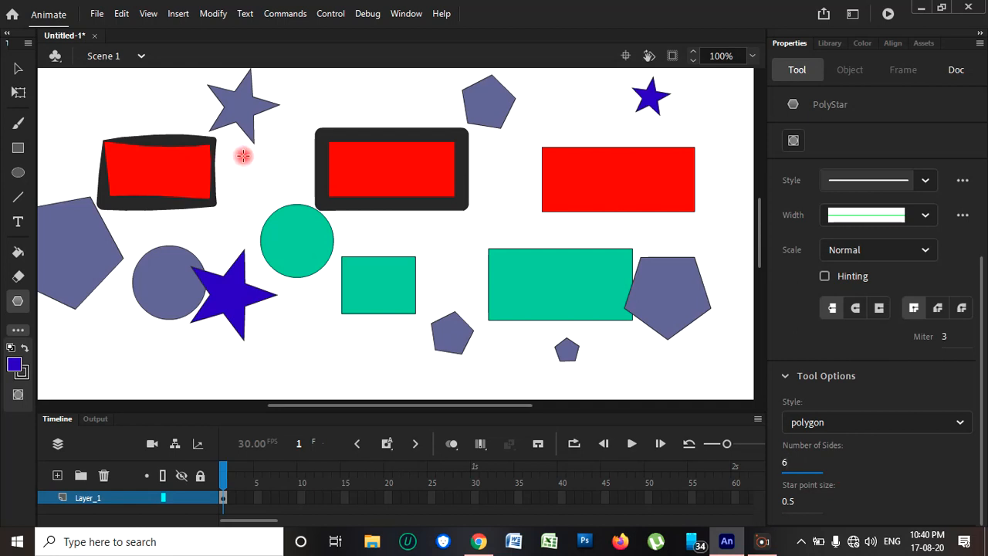
drag(242, 156, 247, 179)
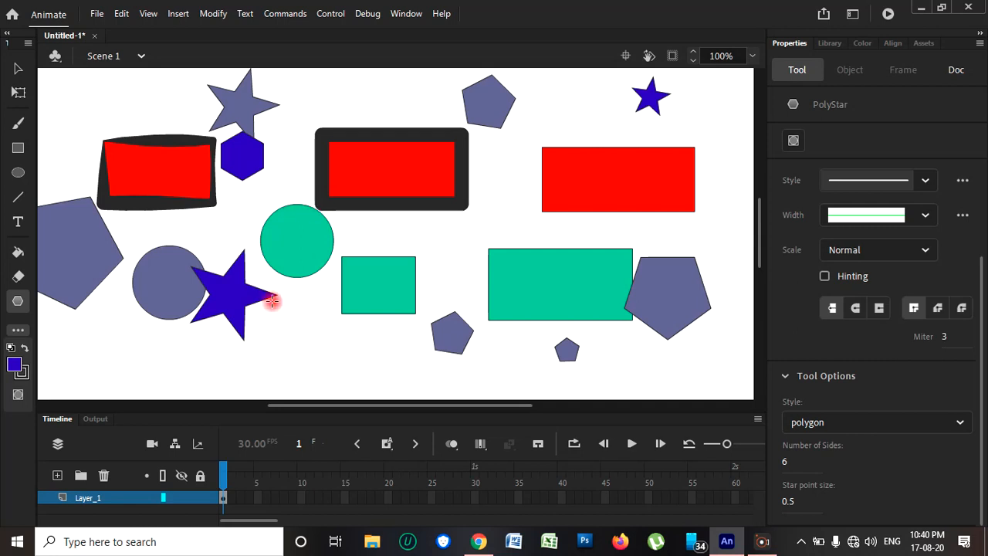
Add a static text box reading "star" beside the slate blue star with the Text tool
click(19, 223)
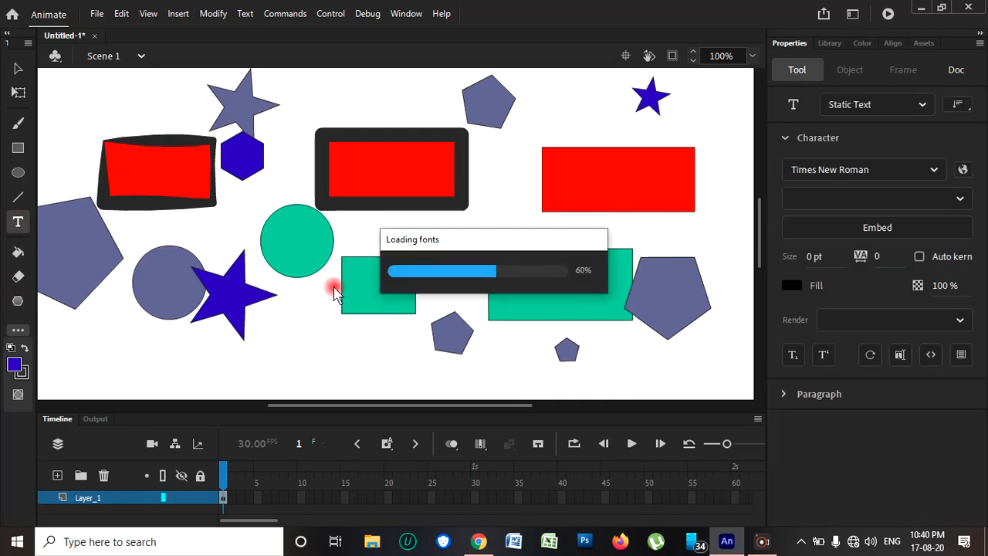
click(268, 88)
drag(276, 102, 368, 119)
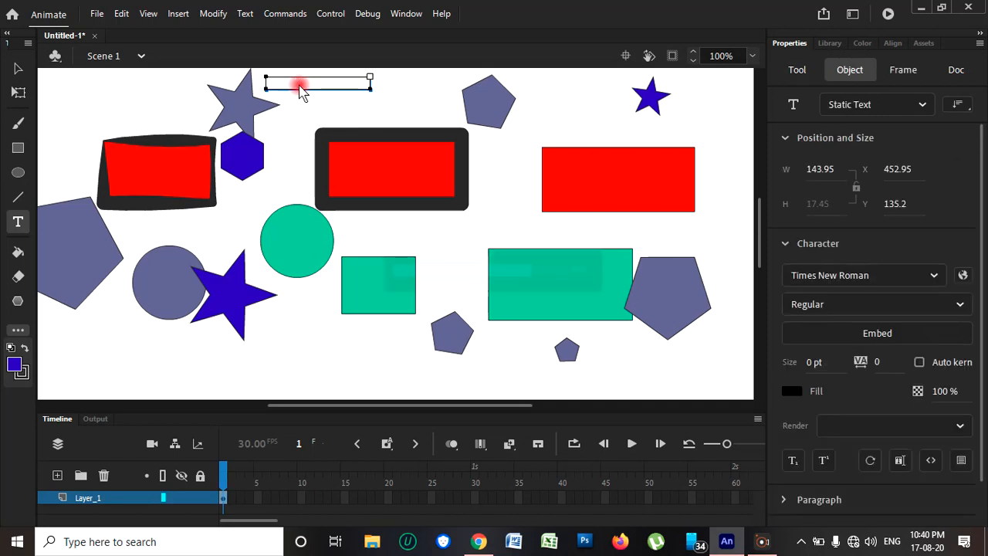
text(star)
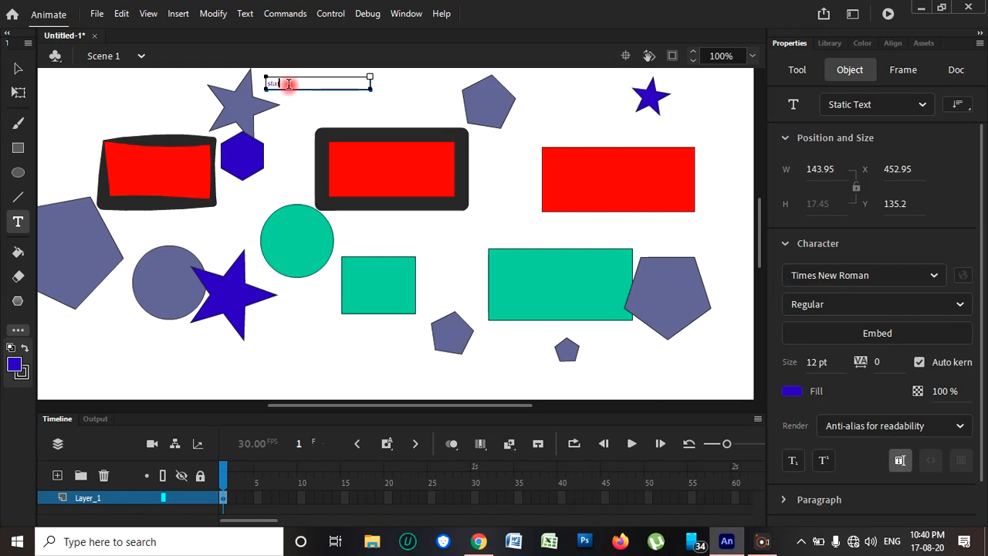
Set the font size of the whole "star" label to 20 pt and finish editing the text
key(ctrl+a)
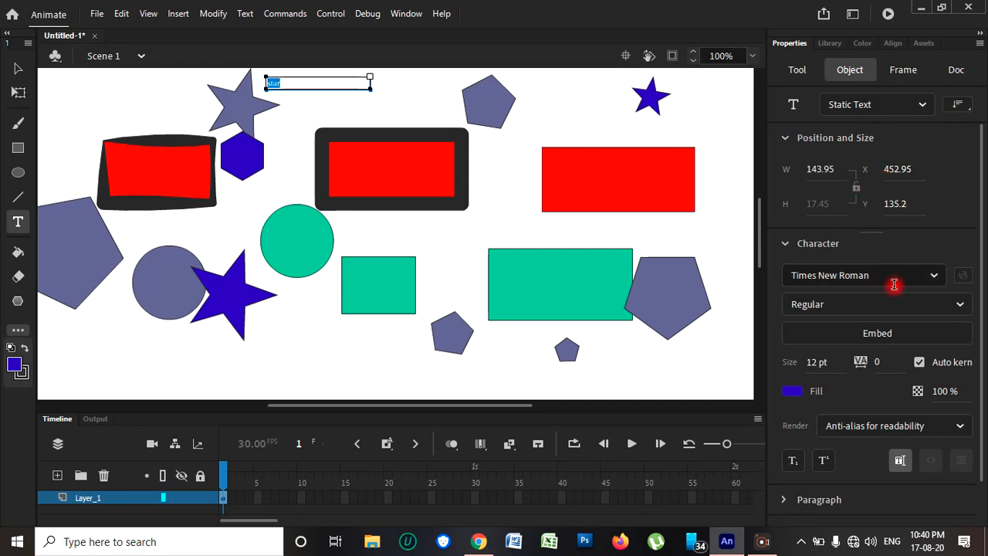
click(818, 367)
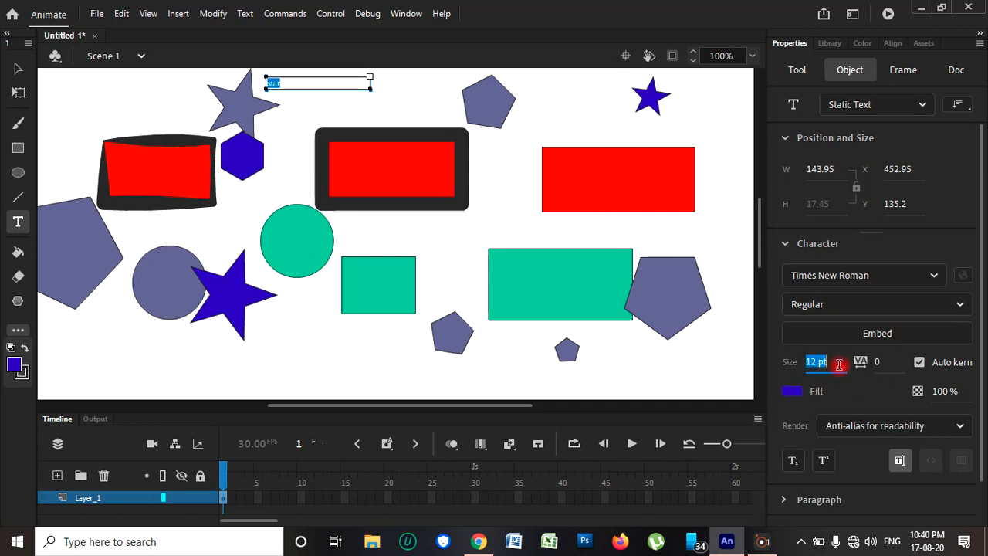
text(20)
click(743, 360)
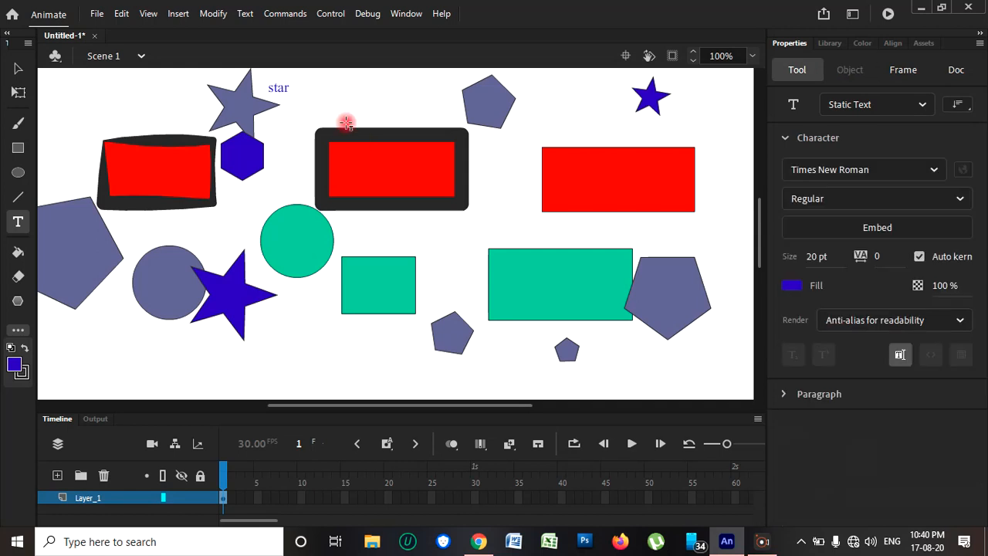